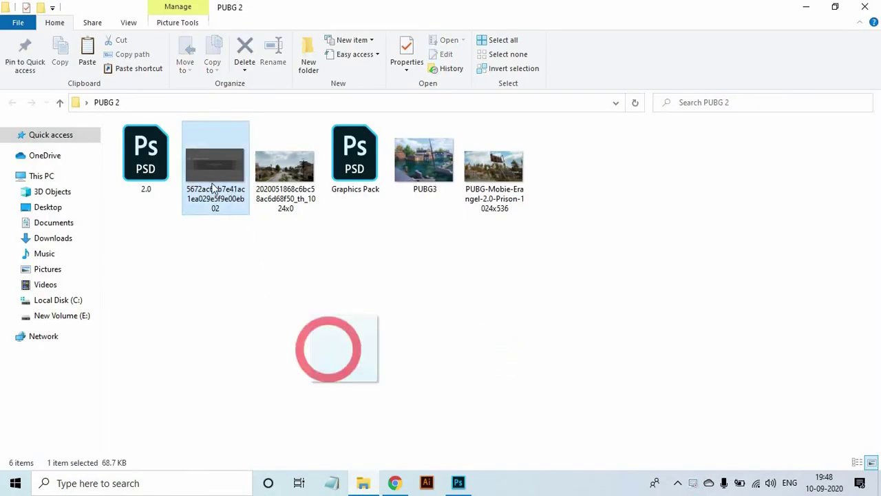
- Open the banner template PNG from the PUBG 2 folder in Photoshop
double_click(213, 188)
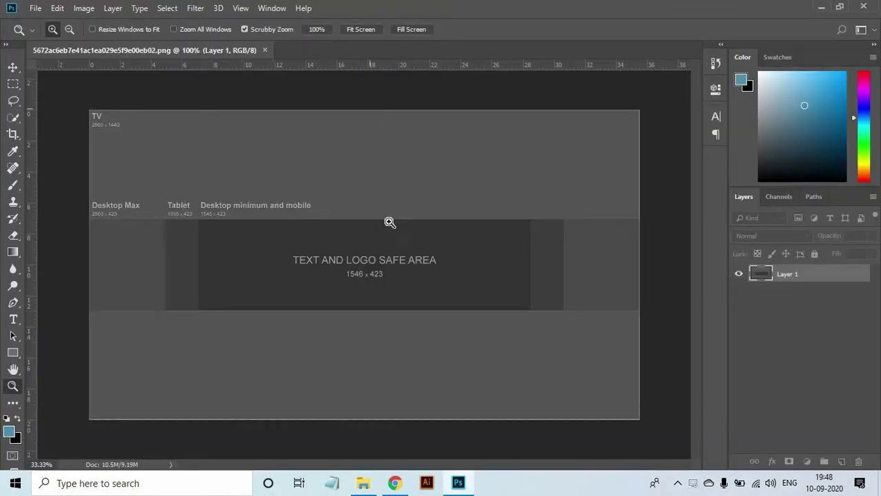
- Draw a 2560×420 px rectangle shape across the banner's middle band
click(389, 222)
alt+click(397, 245)
mouse_move(360, 260)
mouse_down()
mouse_move(35, 190)
mouse_move(691, 336)
mouse_up()
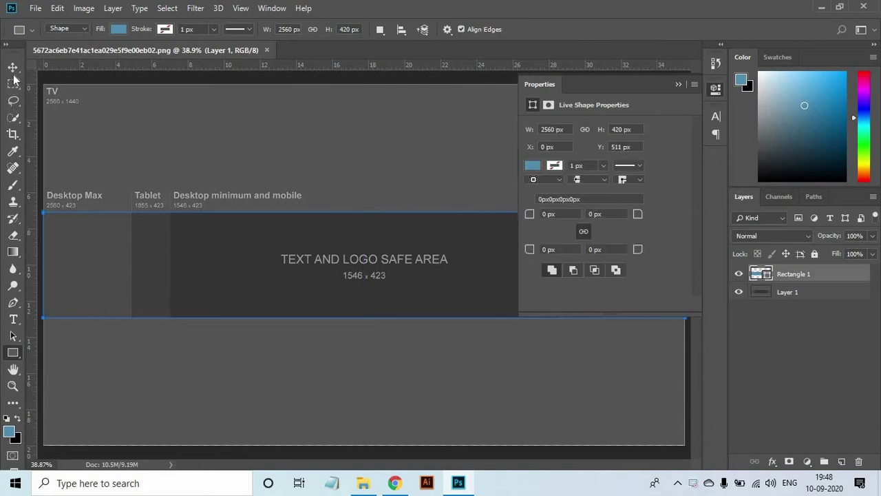
key(v)
- Fill the template Layer 1 with black
click(750, 293)
key(ctrl+BackSpace)
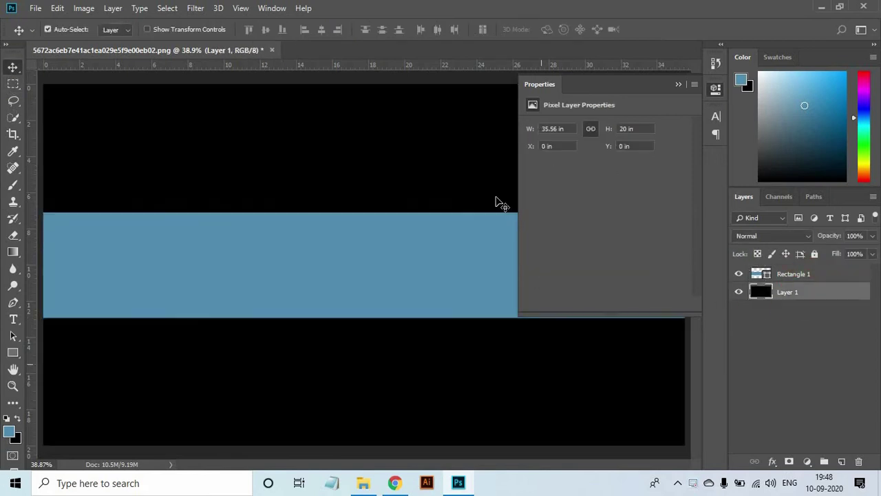
click(678, 84)
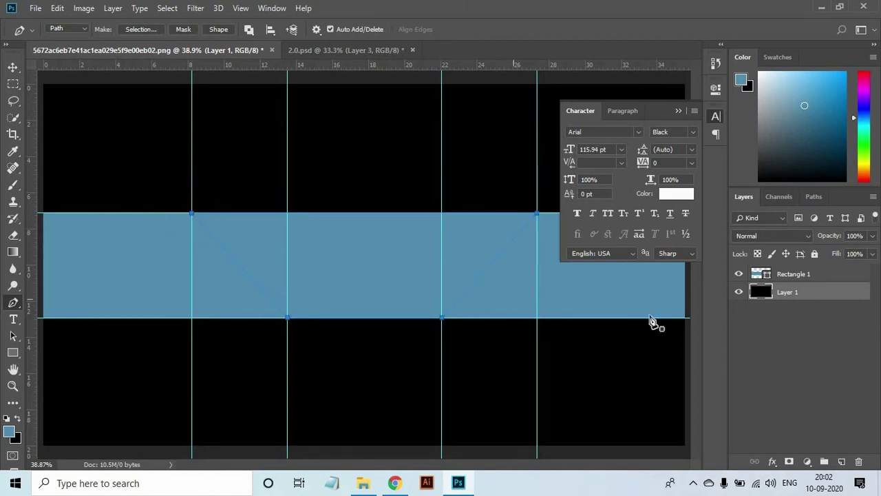
- On a new layer above the blue band, fill the trapezoid path with black
click(798, 274)
key(ctrl+shift+alt+n)
key(ctrl+Return)
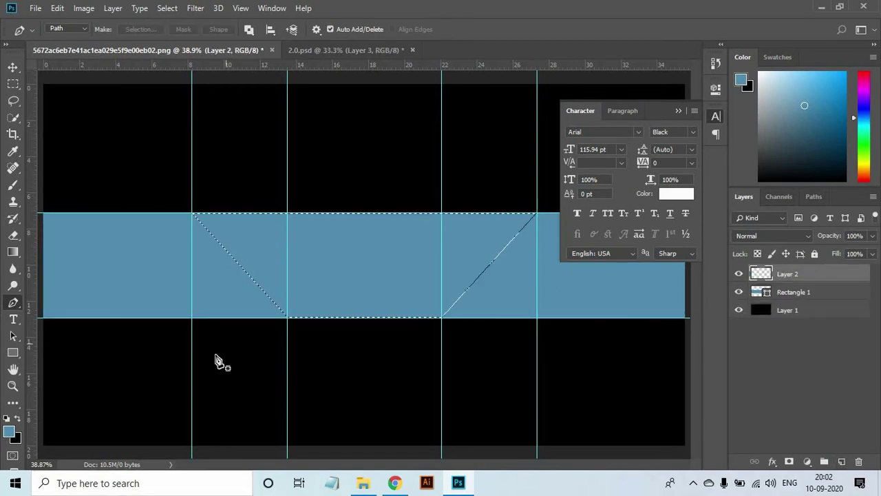
key(ctrl+BackSpace)
scroll(305, 208, up, 5)
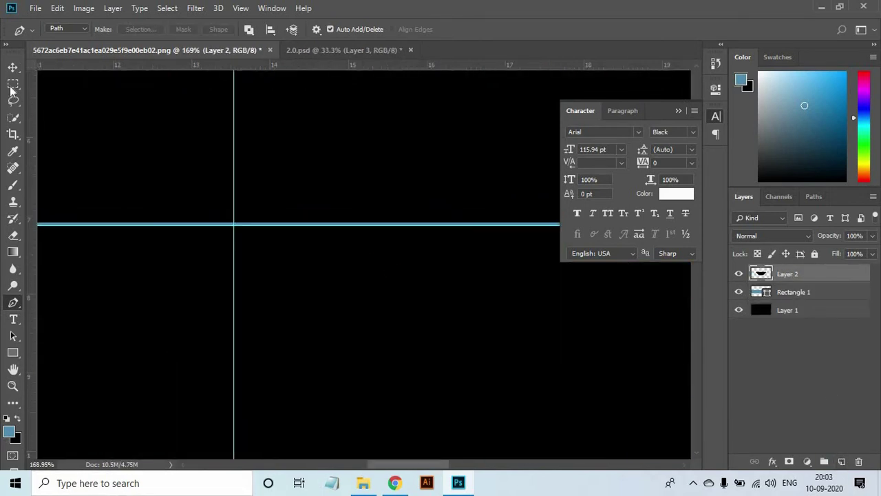
key(v)
- Stretch the black trapezoid so its bottom reaches the band edge, and fit the banner on screen
click(631, 253)
click(369, 234)
scroll(385, 262, down, 3)
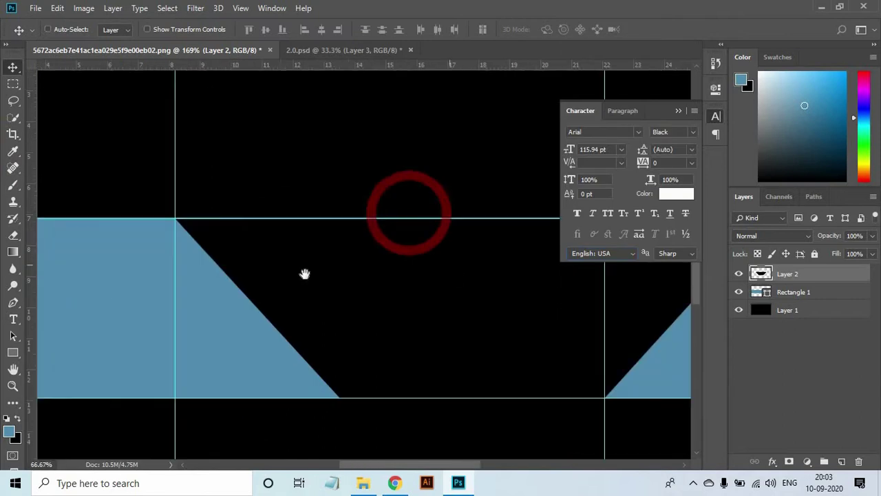
scroll(398, 275, up, 3)
key(ctrl+t)
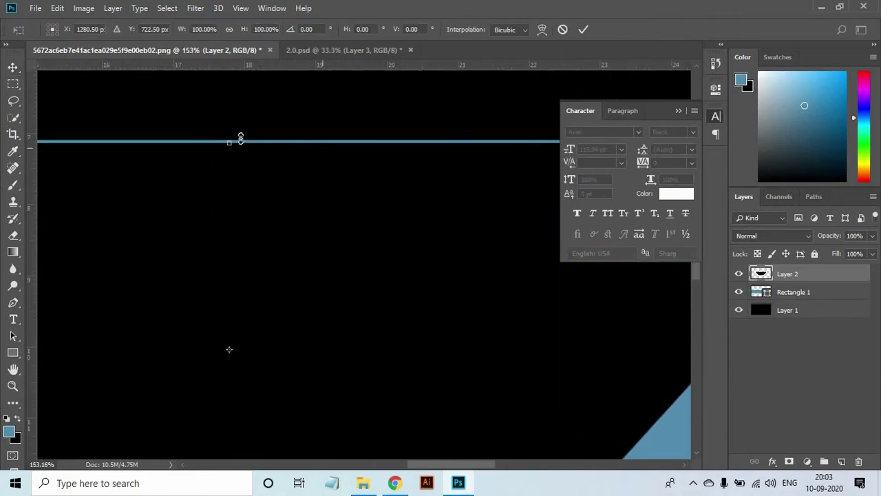
drag(229, 140, 229, 138)
scroll(302, 354, up, 3)
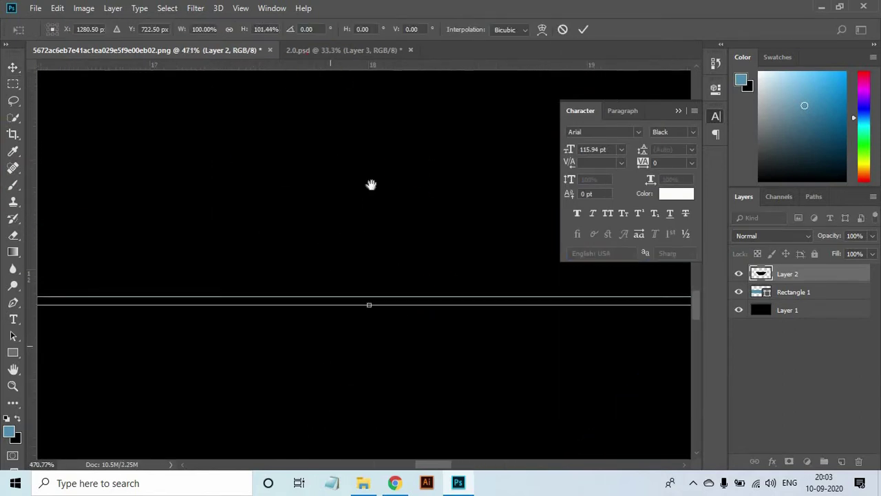
drag(370, 304, 371, 296)
key(Return)
scroll(337, 202, down, 5)
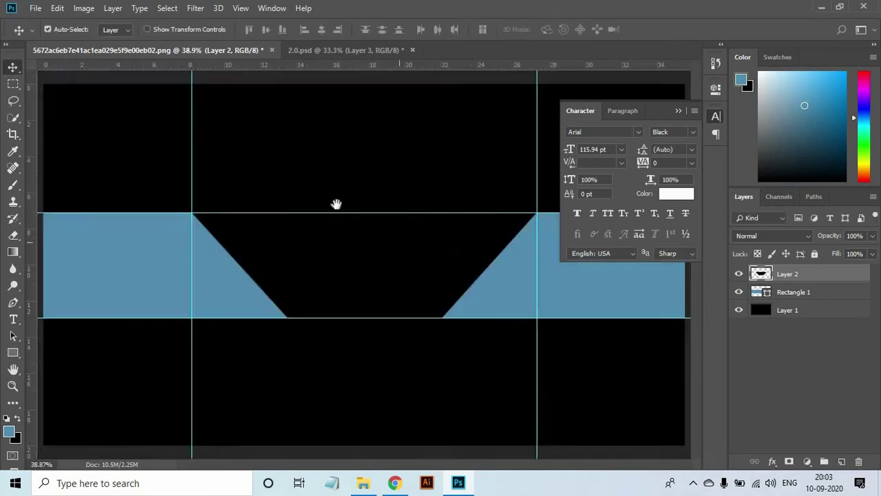
scroll(425, 285, up, 4)
right_click(406, 254)
click(432, 262)
- Place the street screenshot, clip it to the trapezoid layer, and position it inside
click(824, 8)
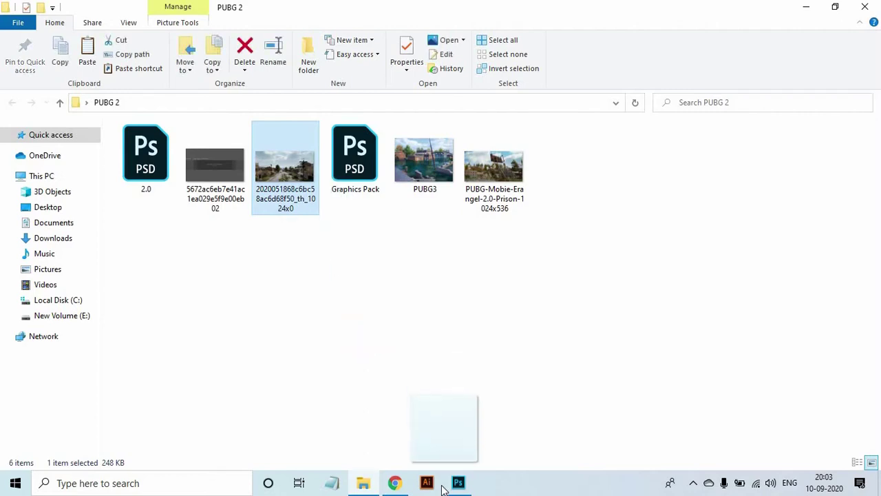
mouse_move(286, 165)
mouse_down()
mouse_move(452, 228)
mouse_move(541, 181)
mouse_up()
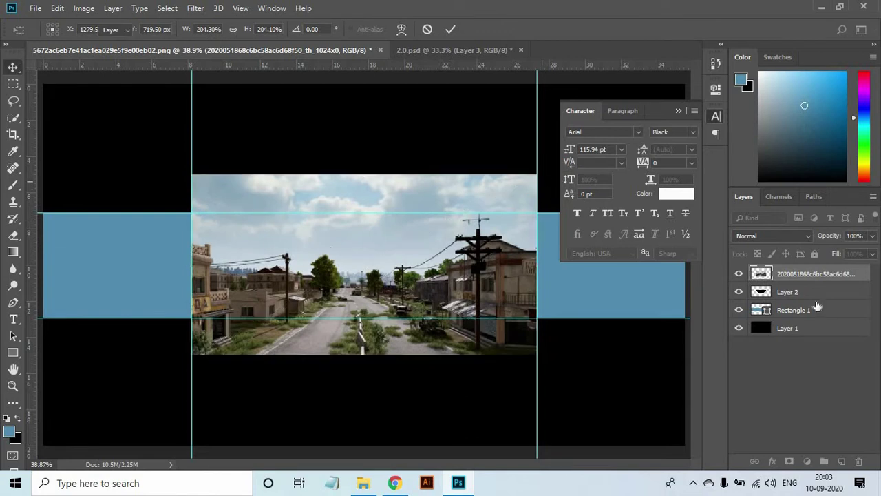
key(Return)
key(ctrl+alt+g)
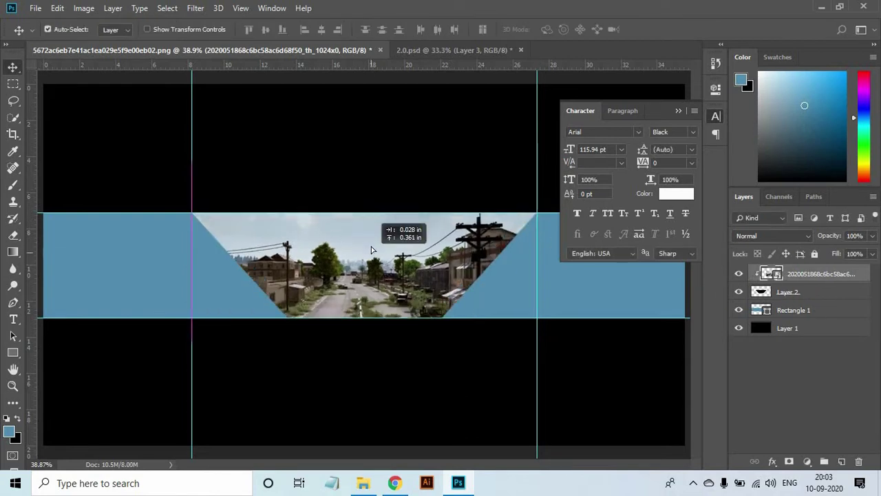
drag(356, 246, 371, 198)
key(ctrl)
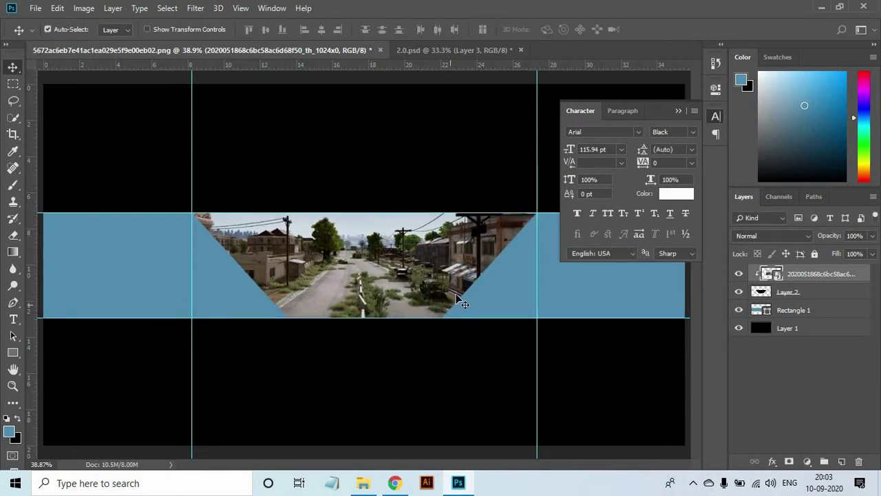
- Add a Drop Shadow effect to the trapezoid Layer 2
click(793, 294)
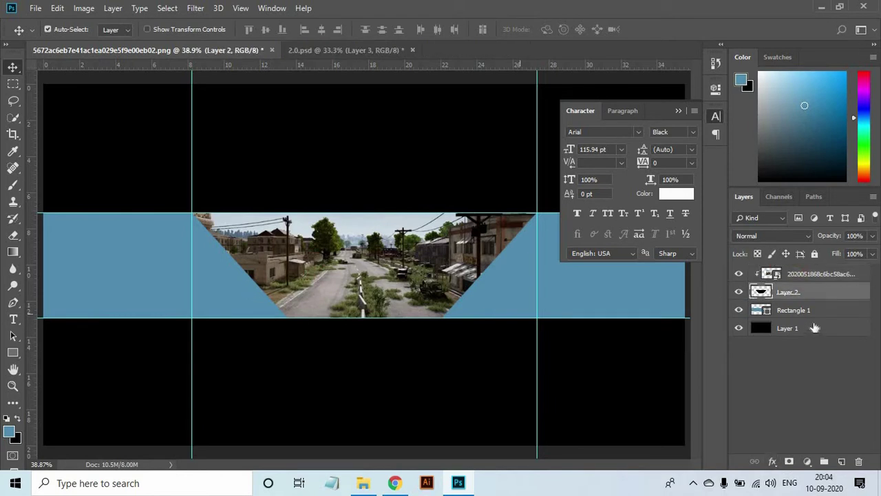
click(772, 461)
click(791, 450)
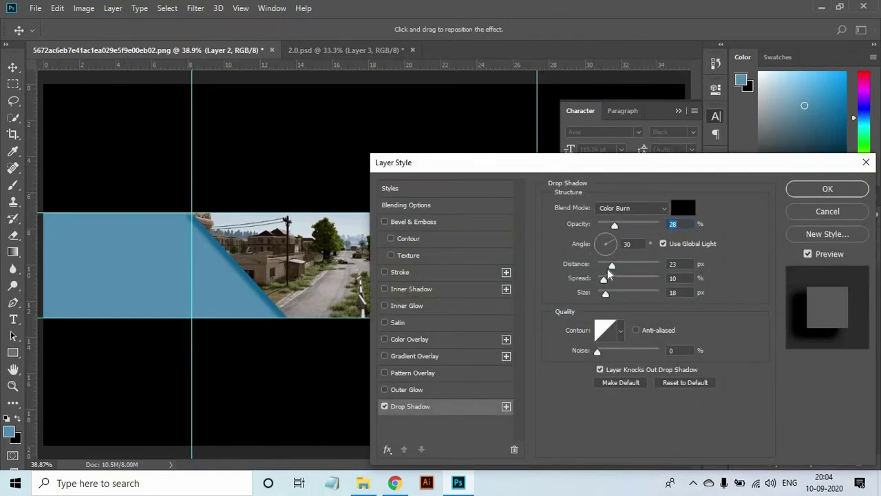
- Set the trapezoid's Drop Shadow to Color Burn, 27% opacity and 90° angle
drag(622, 227, 613, 226)
drag(671, 170, 444, 363)
click(379, 432)
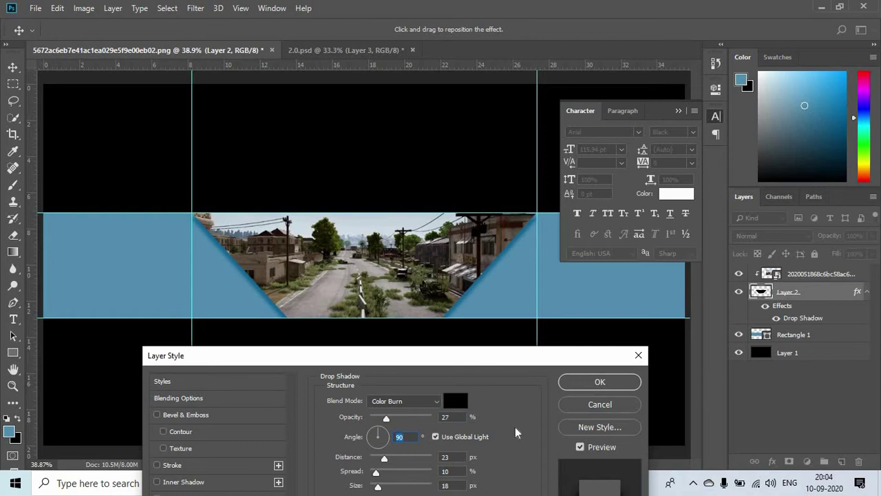
click(592, 380)
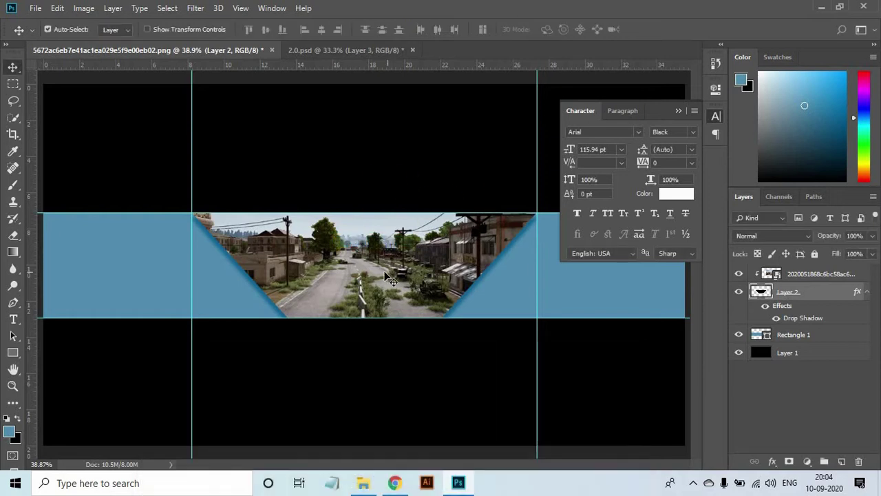
click(192, 290)
- Place the Erangel prison screenshot on the band's right side, clipped to Rectangle 1
click(364, 485)
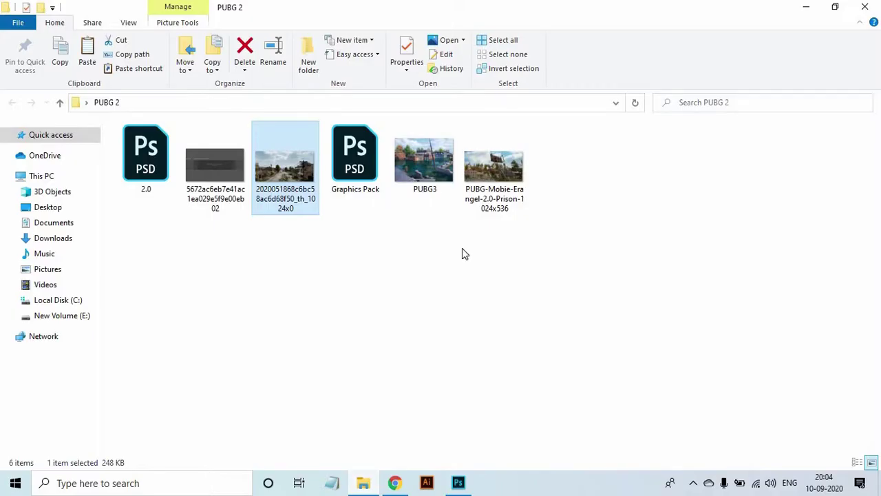
mouse_move(525, 167)
mouse_down()
mouse_move(438, 459)
mouse_move(532, 398)
mouse_move(364, 264)
mouse_move(605, 298)
mouse_up()
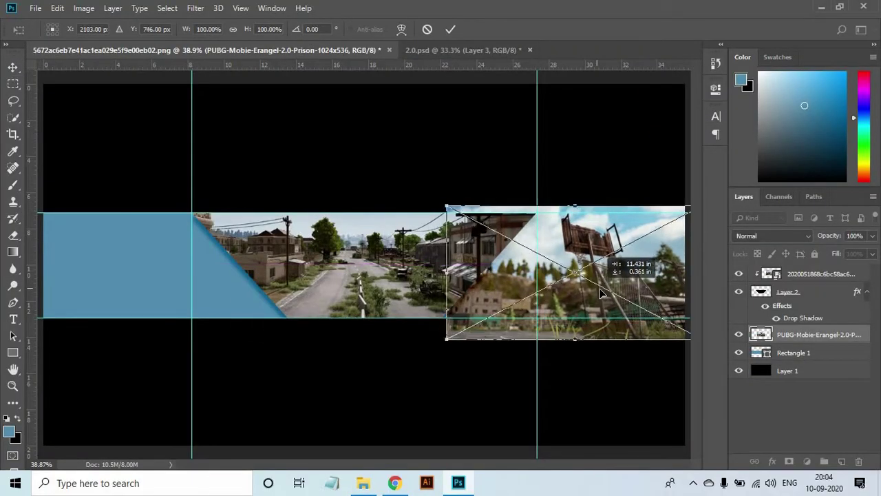
key(Return)
alt+click(756, 343)
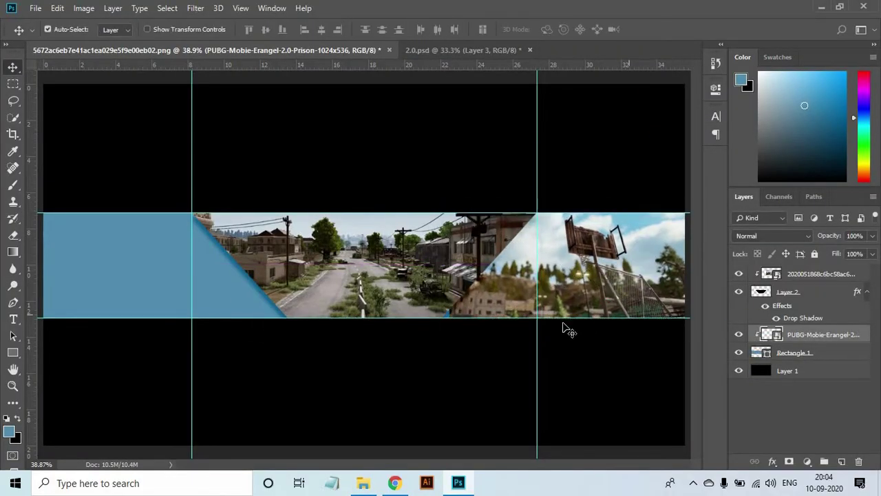
drag(598, 292, 593, 289)
key(ctrl+minus)
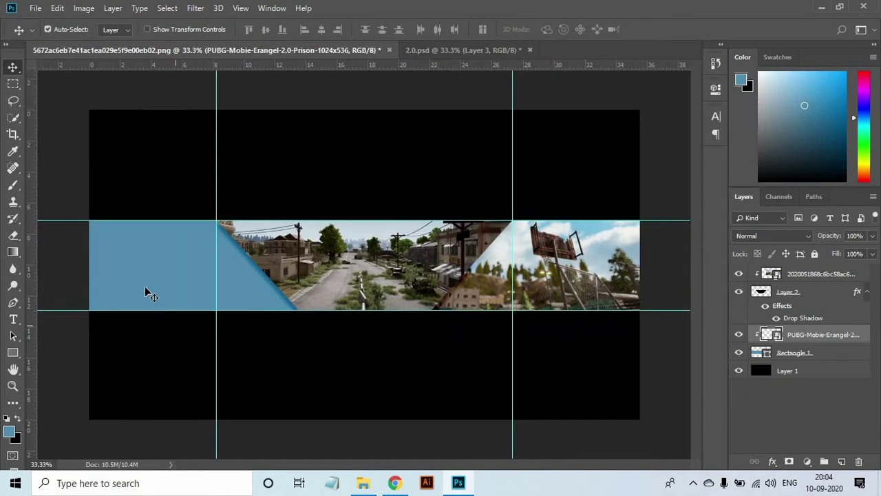
- Place the PUBG3 screenshot on the band's left side, scaled down and clipped to Rectangle 1
click(147, 291)
click(365, 483)
drag(423, 162, 163, 246)
drag(344, 276, 186, 275)
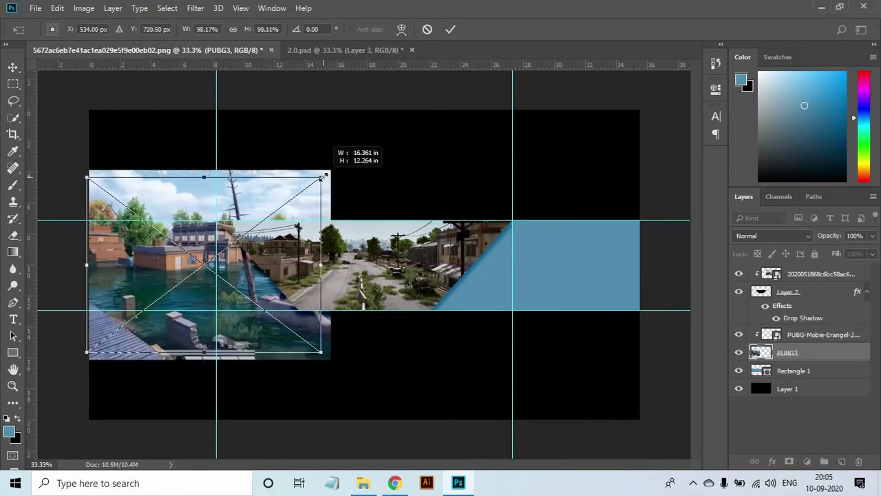
drag(331, 166, 320, 177)
key(Return)
alt+click(757, 362)
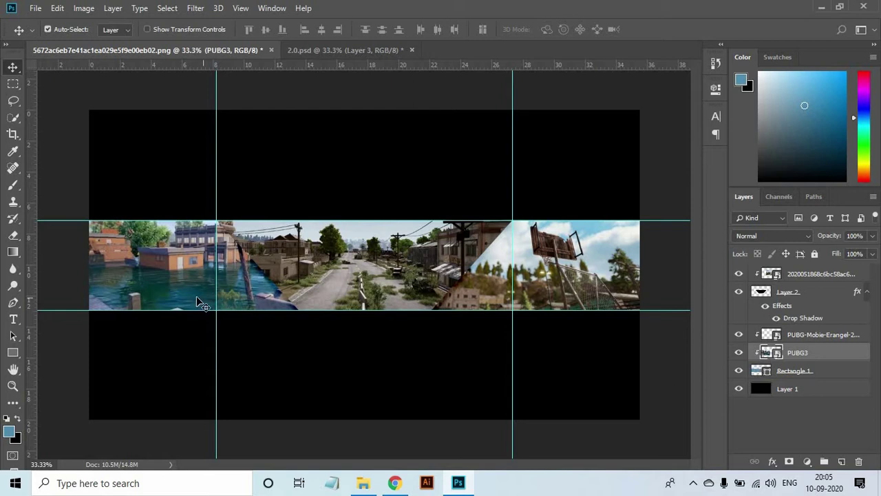
drag(169, 284, 155, 301)
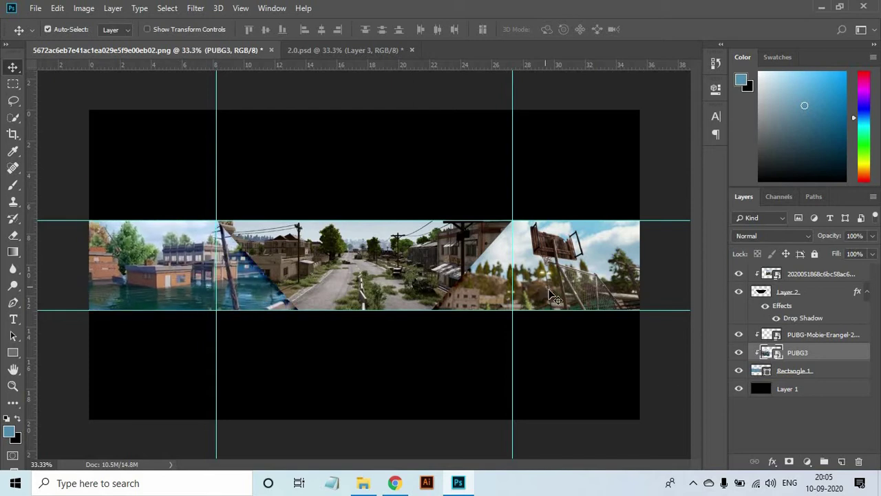
alt+scroll(370, 260, up, 1)
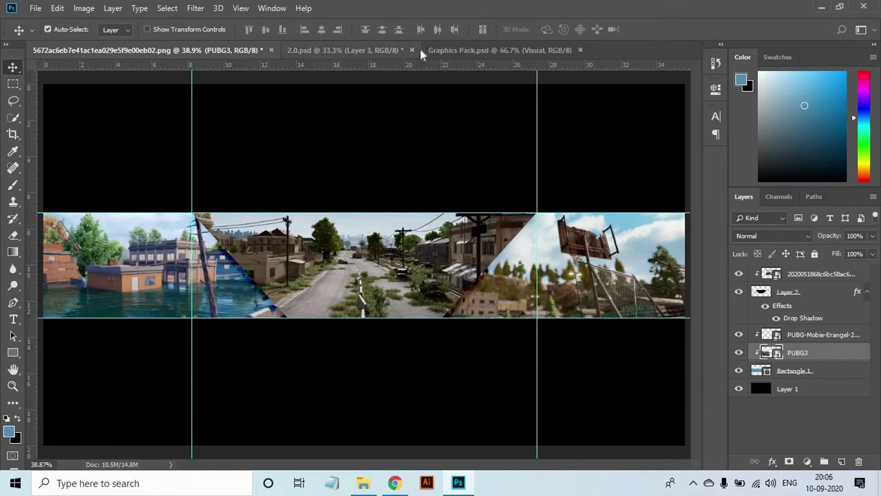
- Bring the Visual flare from Graphics Pack.psd into the banner, below Layer 2
drag(422, 50, 329, 53)
mouse_move(479, 207)
mouse_down()
mouse_move(135, 65)
mouse_move(483, 256)
mouse_up()
key(ctrl+bracketright)
key(ctrl+bracketright)
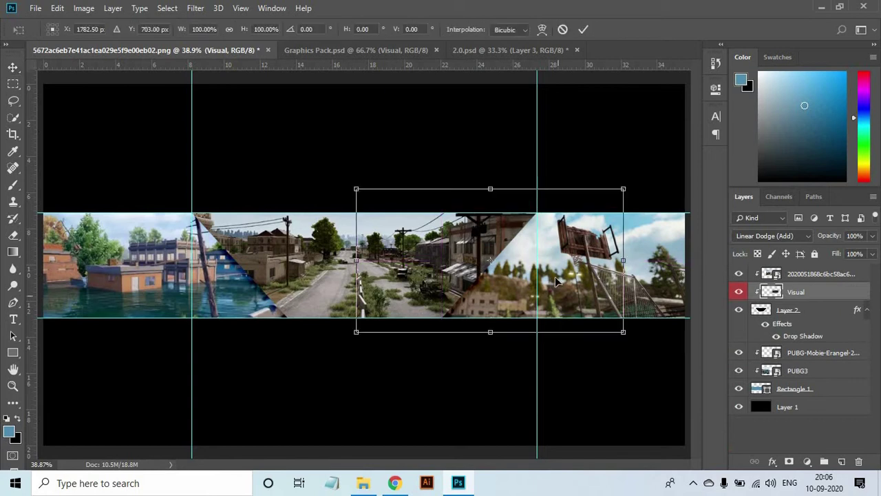
drag(803, 300, 805, 338)
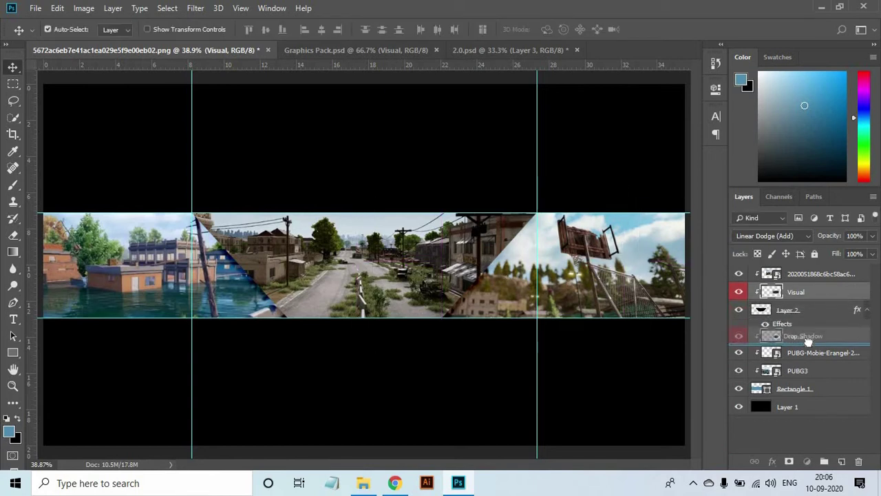
- Rotate the Visual streak to about -55° and shift it onto the right diagonal seam
key(ctrl+t)
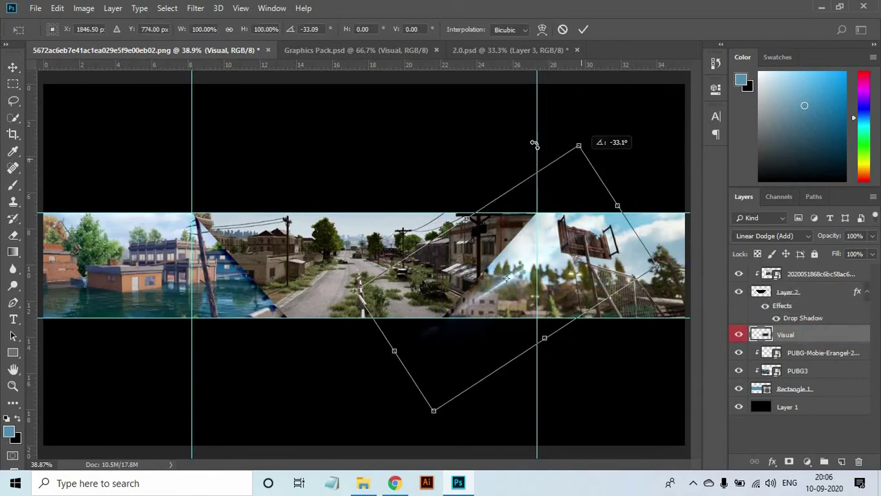
drag(656, 208, 527, 137)
scroll(464, 359, up, 5)
drag(411, 356, 391, 353)
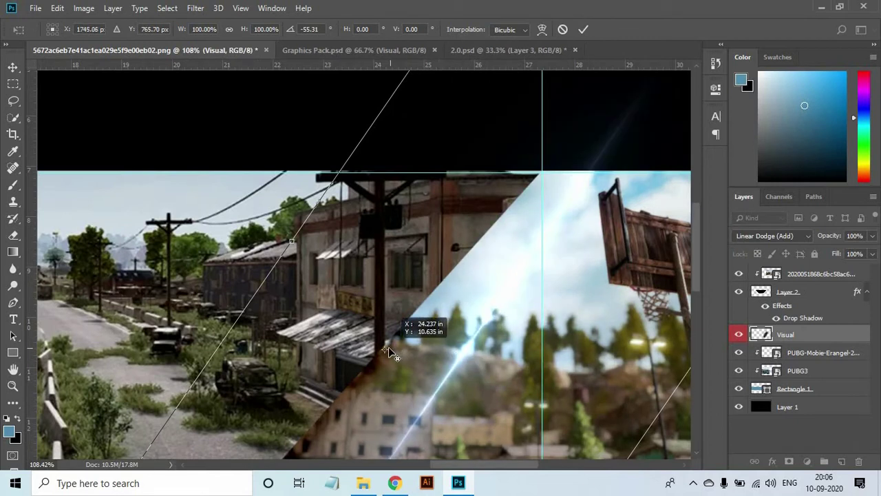
drag(464, 358, 392, 343)
scroll(393, 342, down, 2)
scroll(392, 343, down, 1)
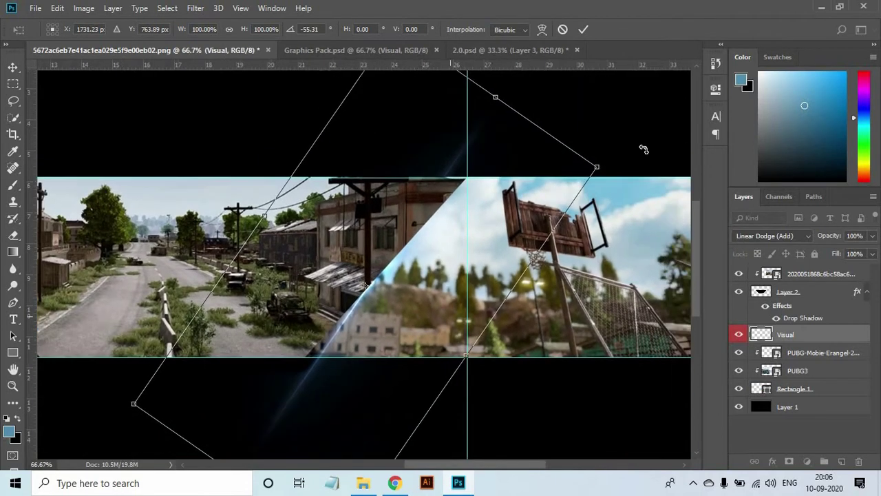
- Fine-tune the streak's angle and position along the panel edge and apply the transform
mouse_move(641, 147)
mouse_down()
mouse_move(632, 182)
mouse_move(642, 200)
mouse_up()
drag(407, 251, 411, 247)
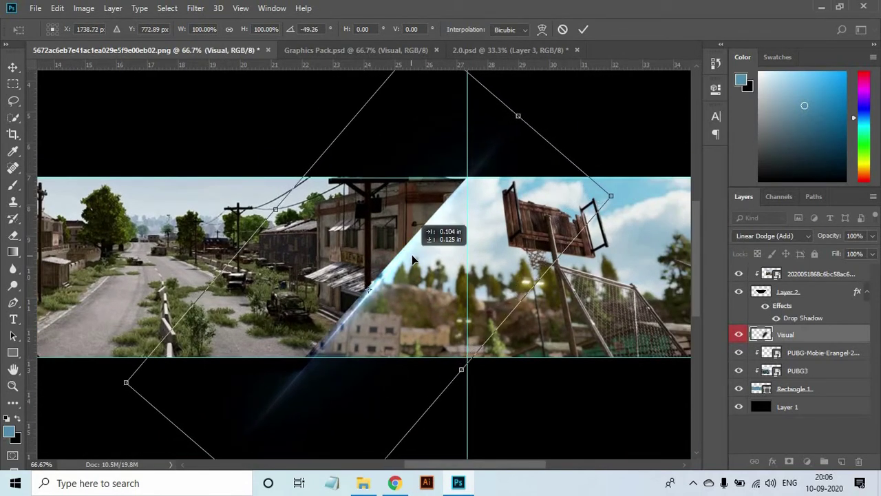
drag(642, 200, 644, 206)
scroll(358, 275, up, 1)
drag(436, 278, 445, 266)
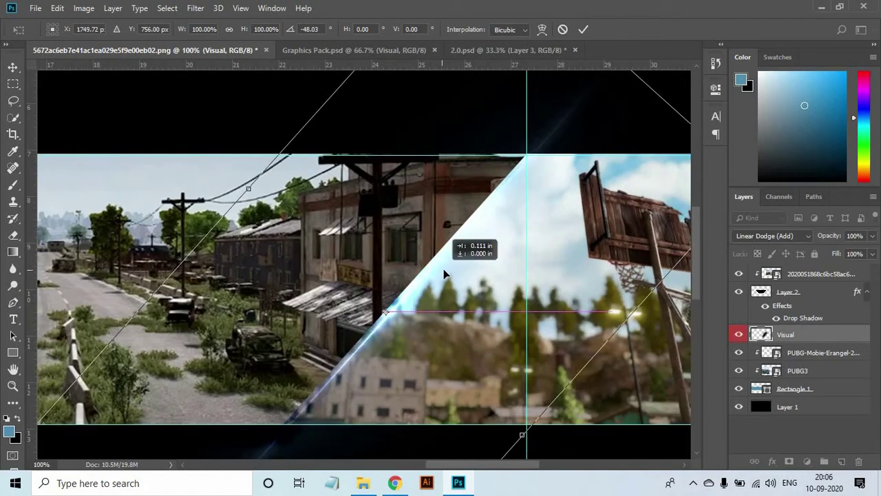
double_click(443, 263)
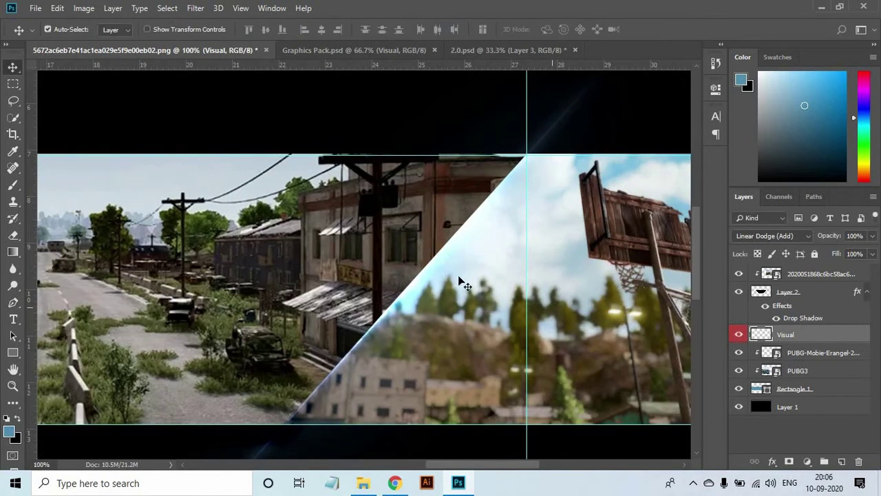
scroll(413, 283, down, 2)
scroll(390, 283, left, 2)
scroll(390, 283, down, 1)
- Duplicate the streak, clip both copies, realign them on the seam, and duplicate them again
key(ctrl+j)
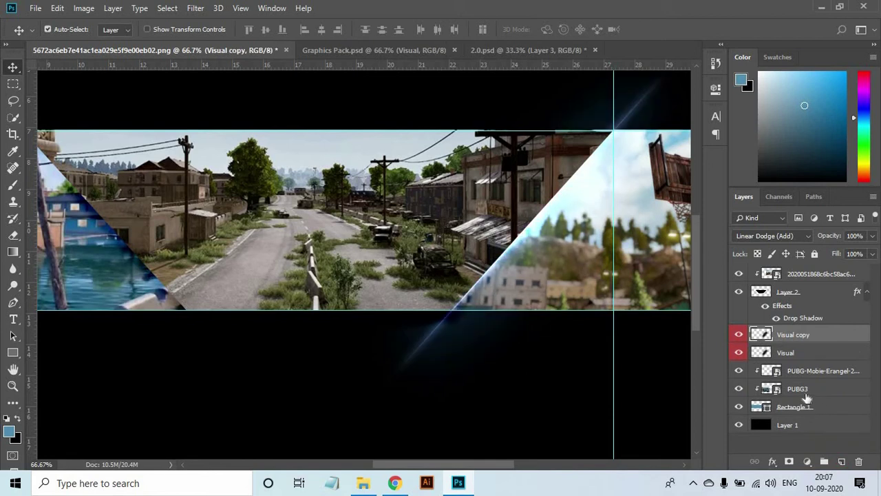
shift+click(797, 354)
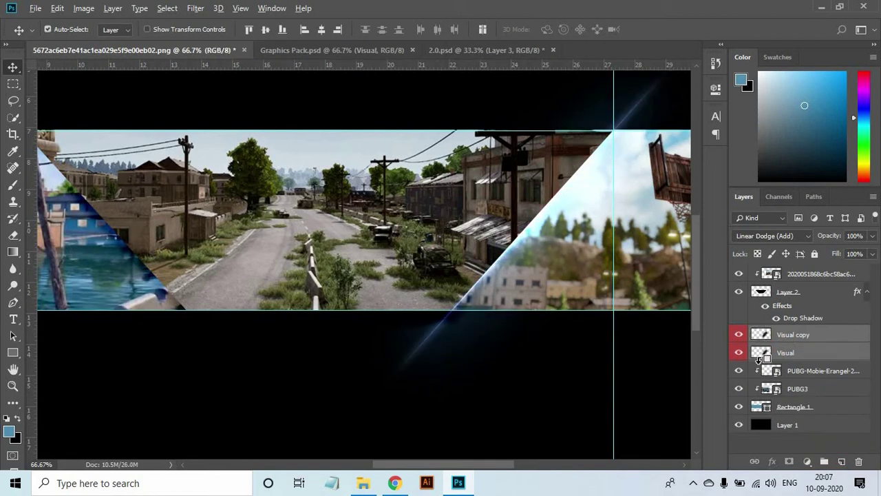
alt+click(759, 361)
alt+click(757, 344)
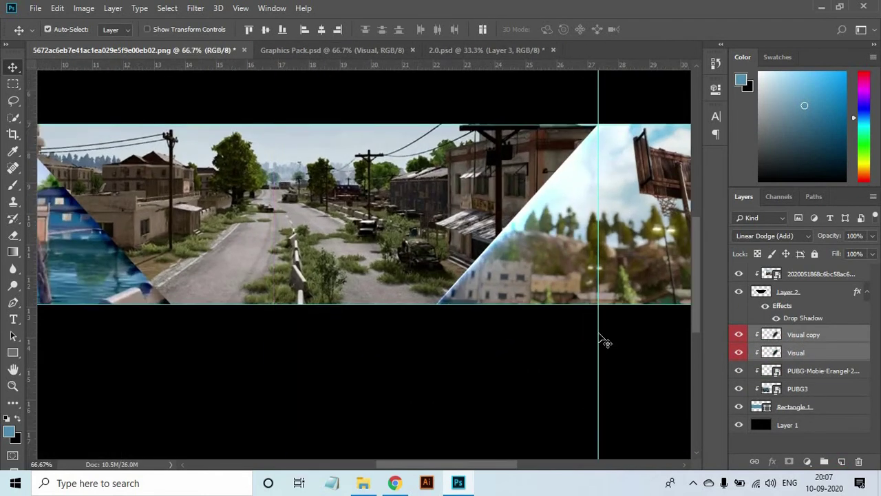
key(ctrl+t)
drag(535, 219, 527, 265)
scroll(527, 265, up, 1)
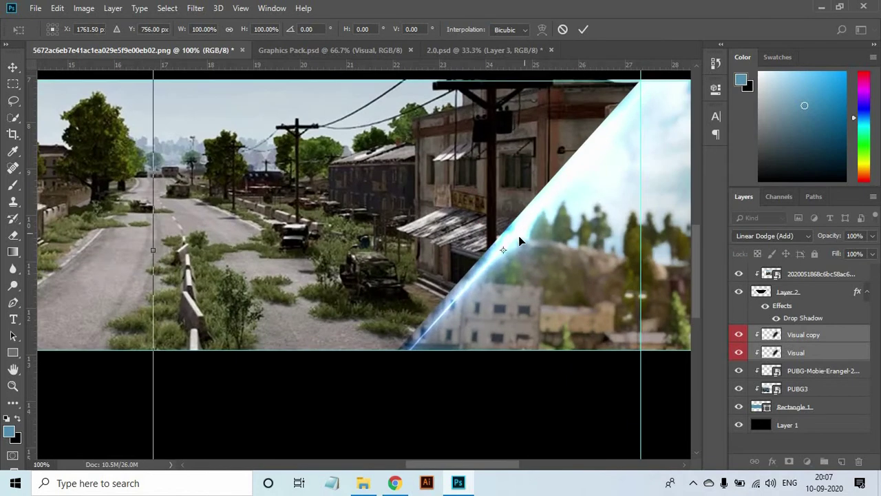
drag(519, 236, 503, 251)
scroll(503, 251, down, 1)
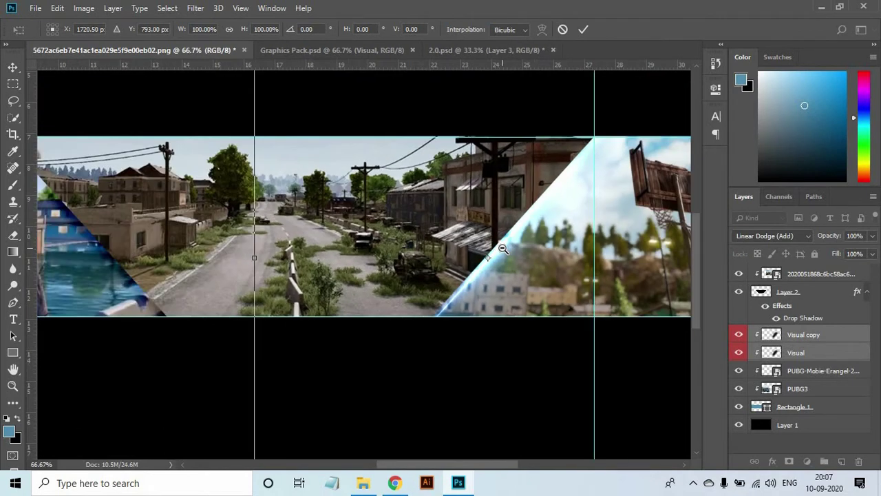
scroll(502, 251, down, 1)
double_click(491, 233)
key(ctrl+j)
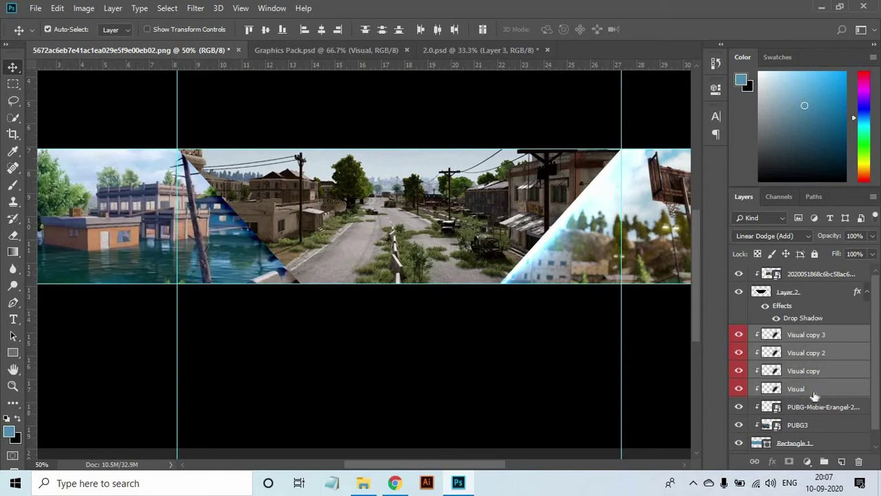
- Duplicate the four streak layers and move the copies toward the left panel
key(ctrl+j)
key(ctrl+t)
drag(566, 219, 218, 229)
scroll(396, 162, down, 1)
mouse_move(282, 177)
mouse_down()
mouse_move(213, 178)
mouse_move(151, 206)
mouse_up()
scroll(197, 346, up, 1)
drag(196, 347, 257, 313)
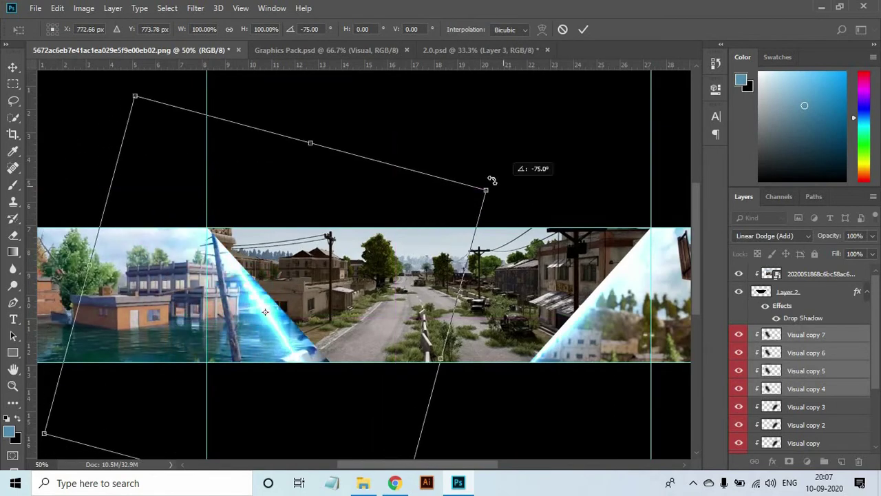
- Rotate the copied streaks to about -84° to lie along the left diagonal seam
drag(491, 180, 483, 174)
scroll(272, 286, up, 1)
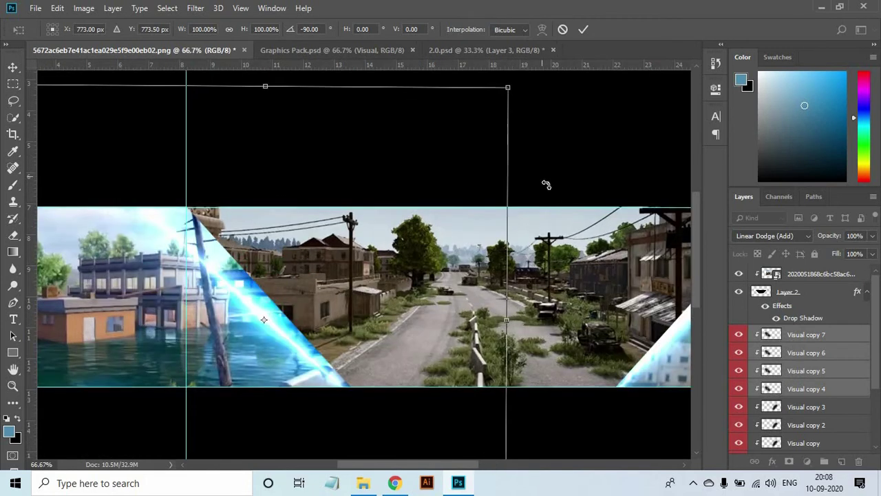
drag(545, 183, 554, 201)
scroll(271, 324, up, 1)
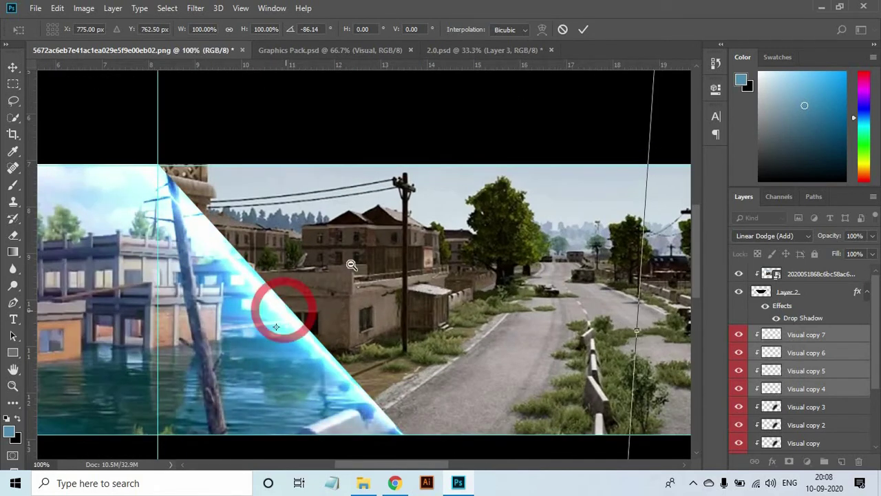
scroll(282, 305, down, 1)
drag(570, 196, 578, 208)
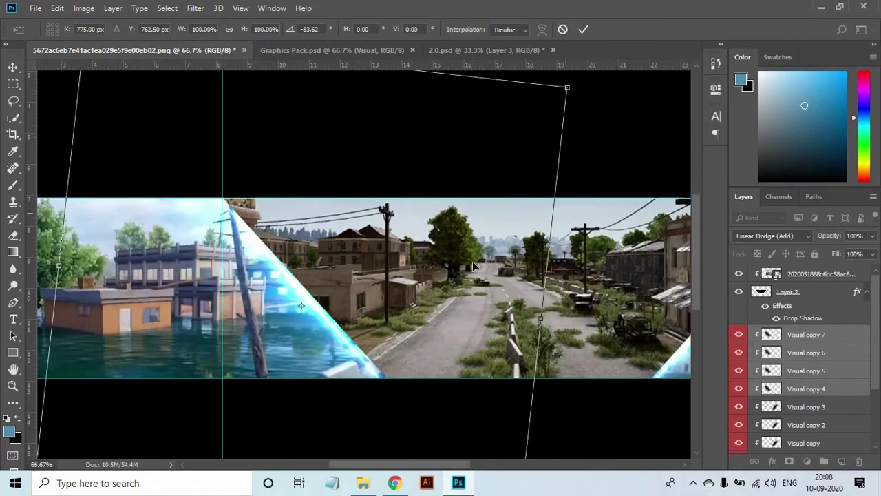
drag(79, 174, 66, 160)
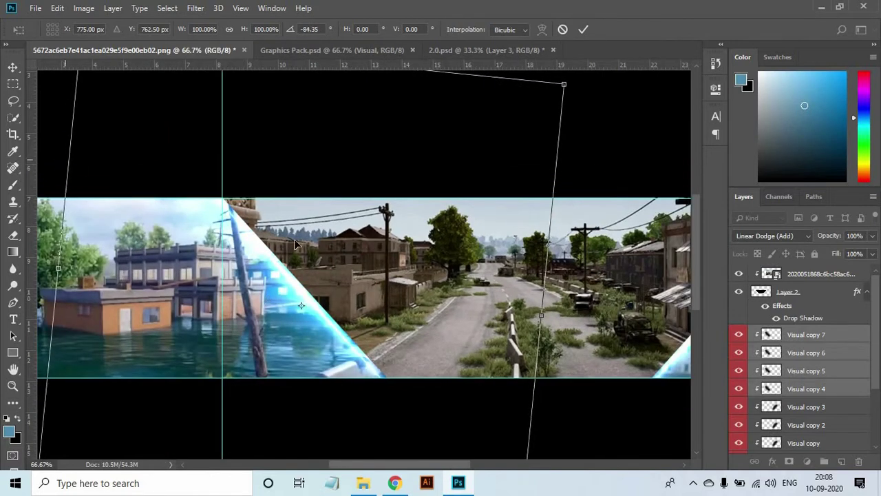
scroll(332, 337, up, 1)
scroll(331, 337, down, 1)
scroll(264, 290, up, 1)
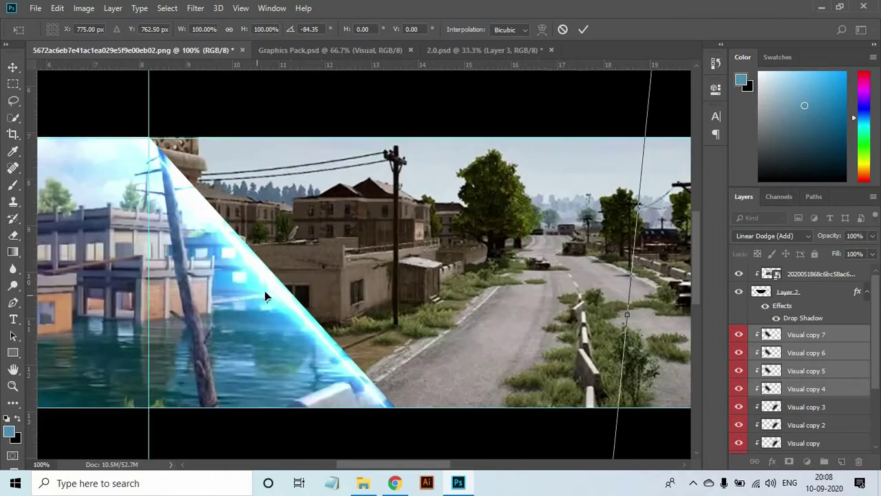
scroll(249, 256, up, 1)
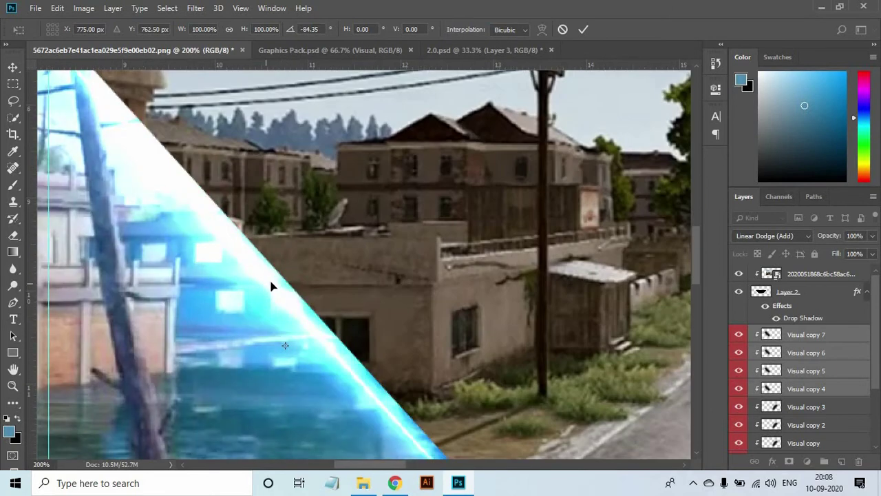
scroll(411, 322, down, 2)
drag(411, 321, 390, 326)
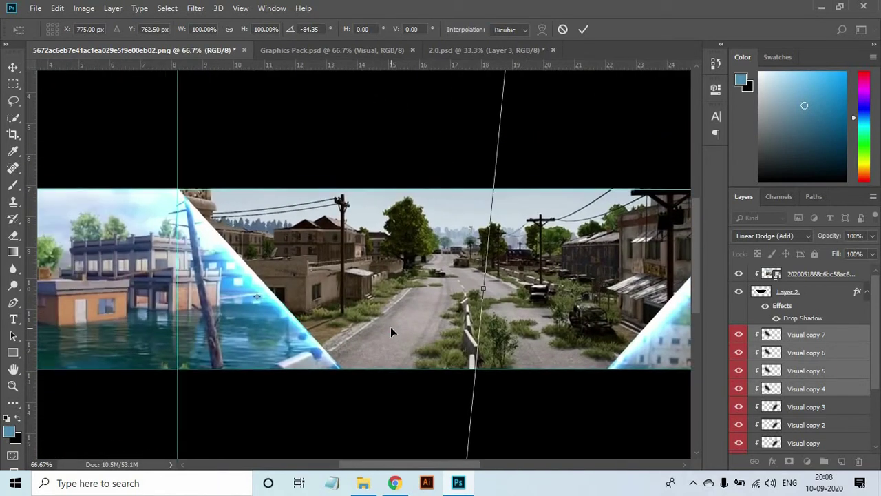
key(Return)
- Fit the banner on screen and drag both vertical guides off the canvas
right_click(441, 282)
click(441, 279)
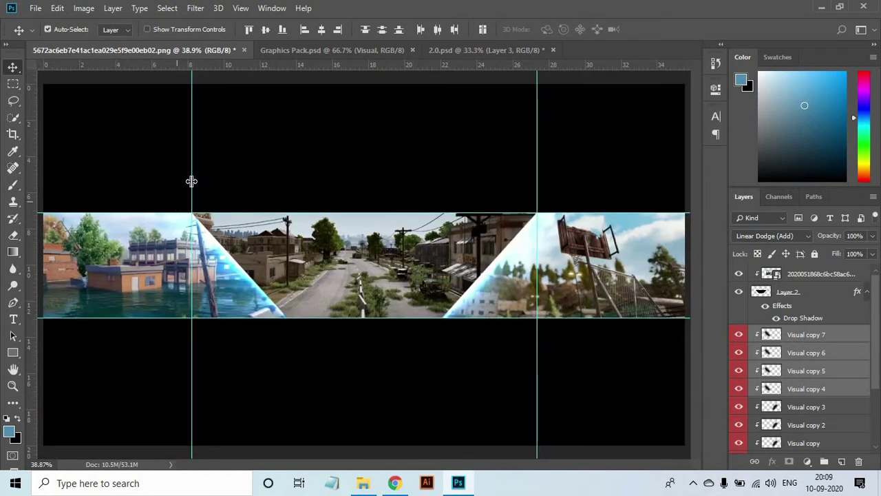
drag(61, 179, 11, 148)
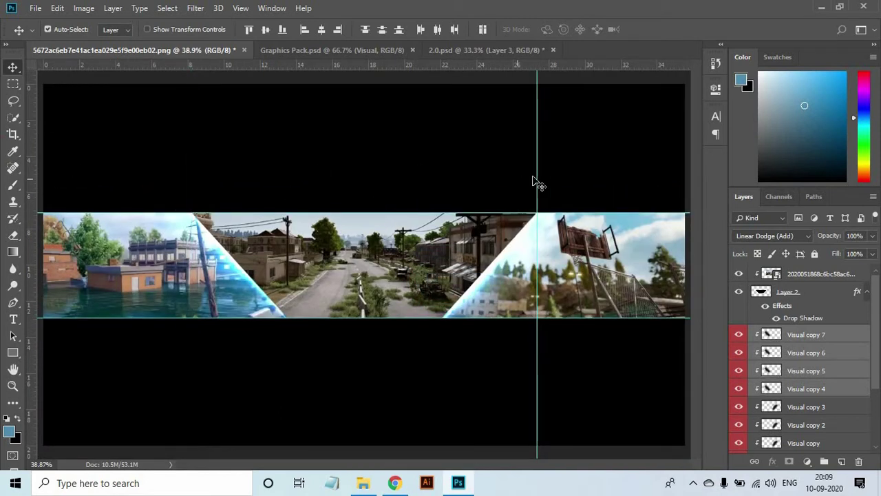
drag(479, 186, 4, 118)
- Add the text 'YOUR NAME' to the banner
alt+click(428, 257)
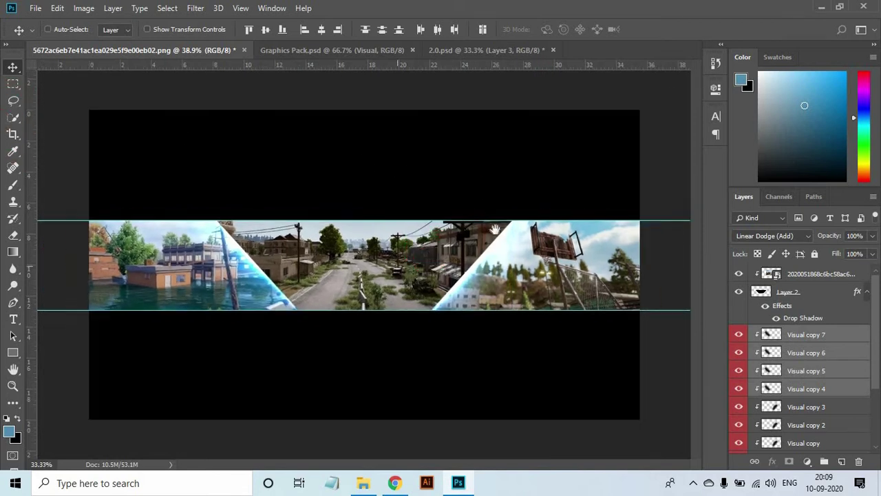
click(13, 319)
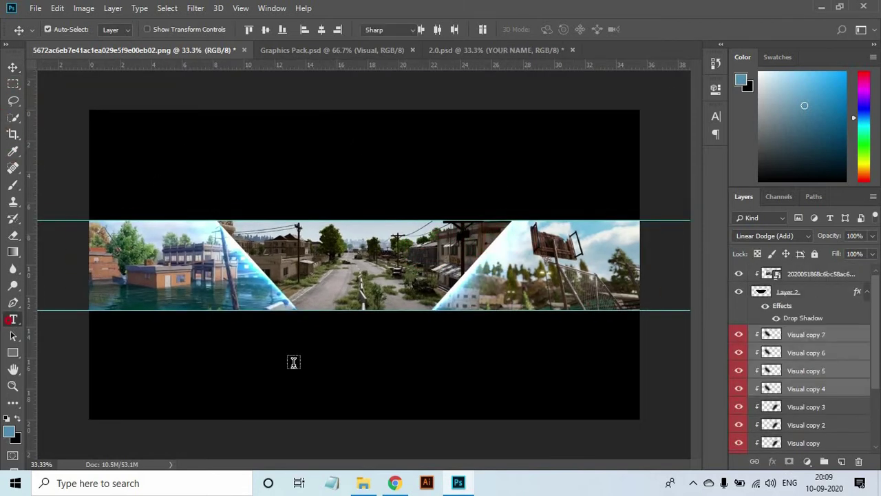
click(13, 69)
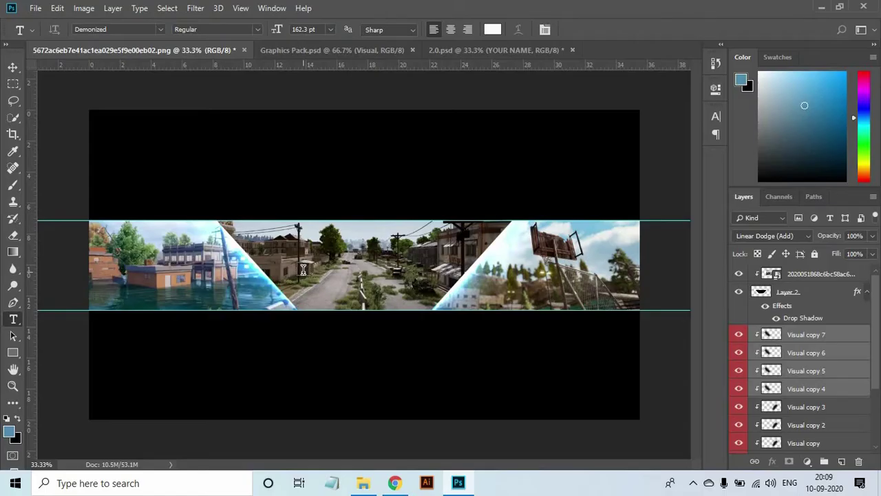
click(312, 284)
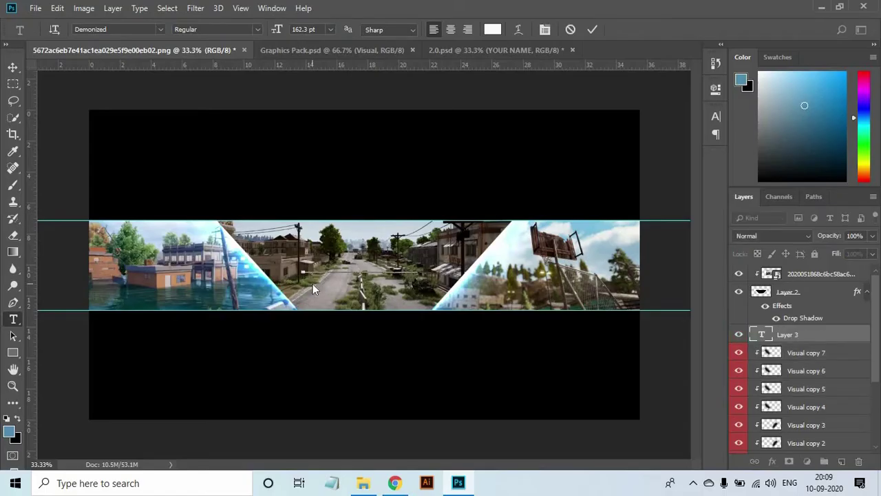
text(YOUR NAME)
click(13, 69)
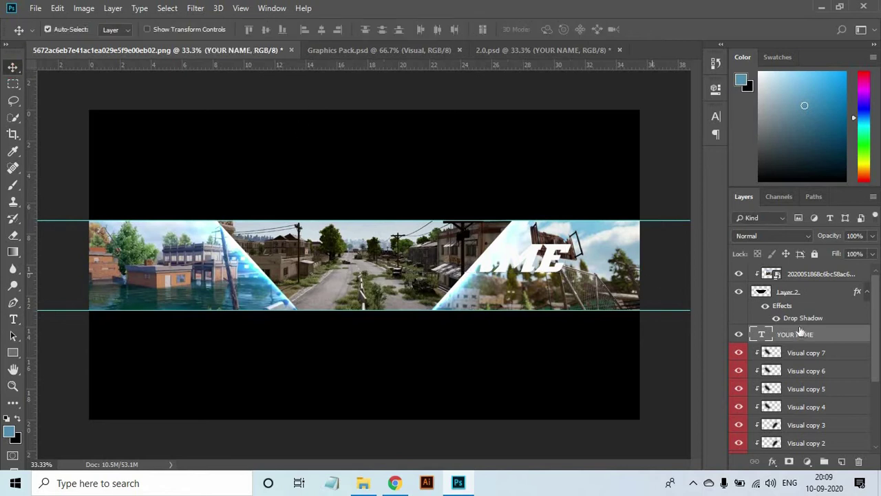
- Move the YOUR NAME layer to the top and centre it horizontally with Layer 2
drag(802, 334, 798, 270)
drag(389, 259, 300, 265)
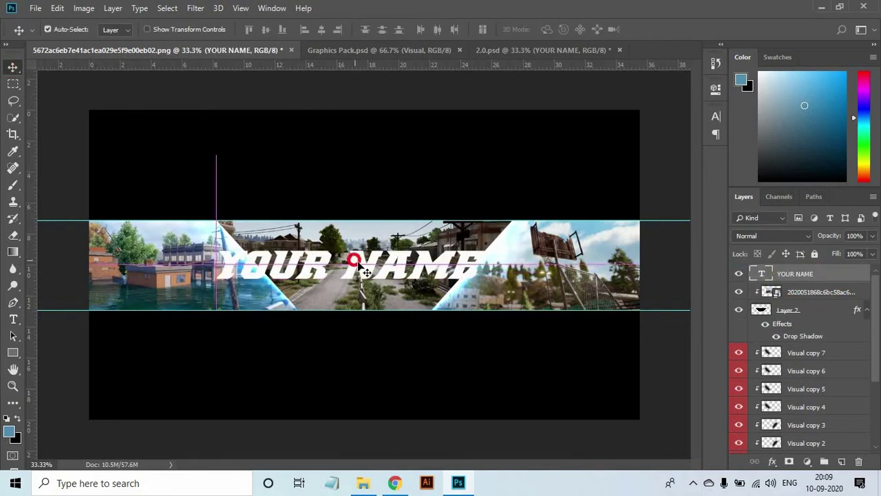
click(783, 333)
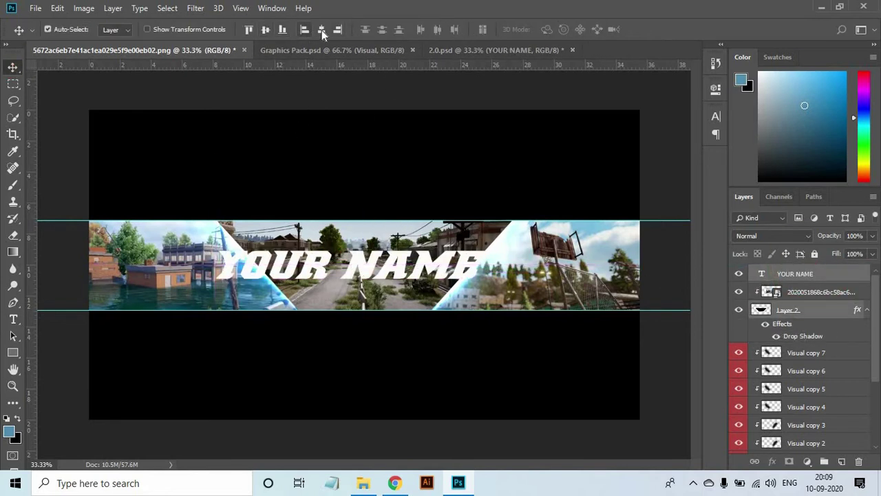
click(322, 29)
scroll(385, 272, up, 1)
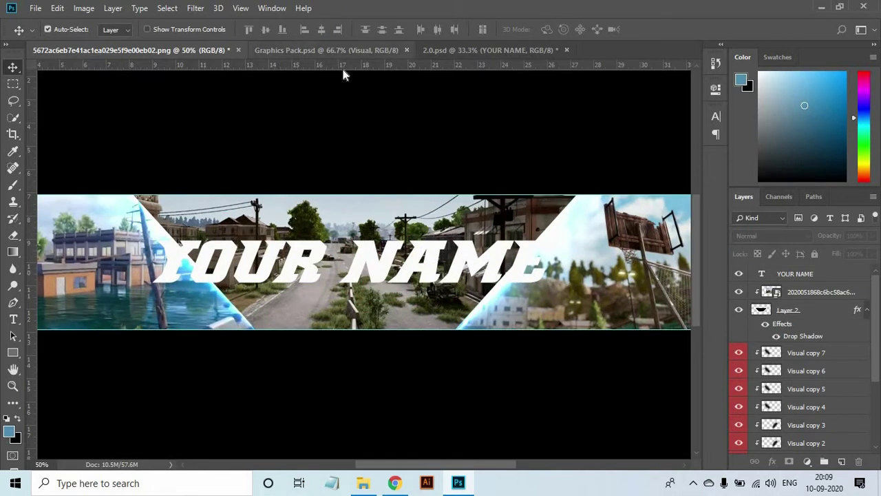
click(393, 395)
click(384, 278)
- Scale the YOUR NAME title up in two passes and raise it slightly
key(ctrl+t)
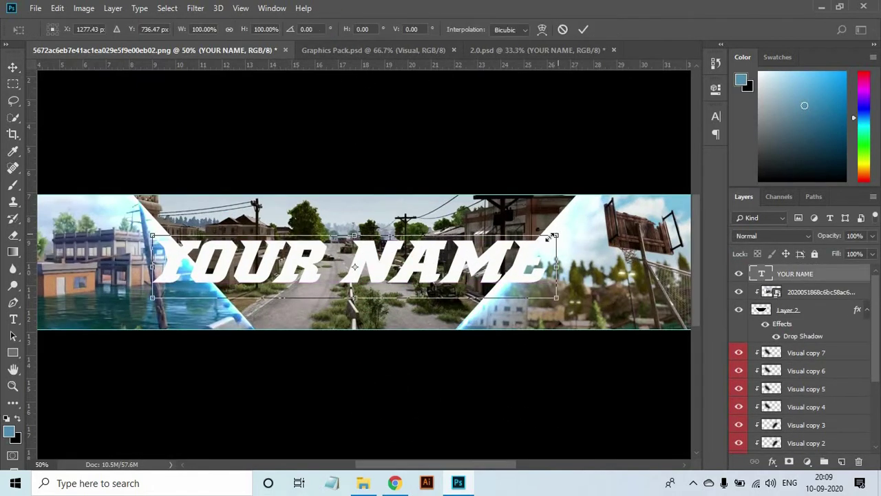
drag(554, 236, 570, 216)
key(Return)
scroll(368, 275, up, 1)
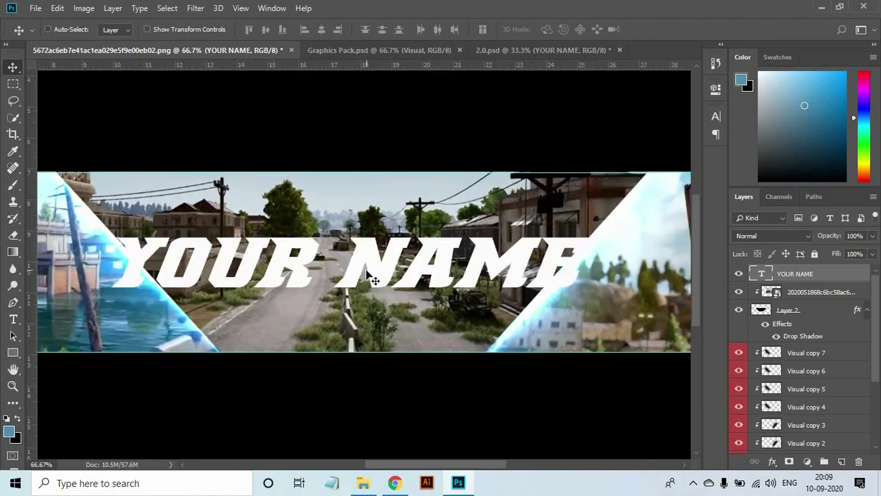
drag(367, 265, 367, 255)
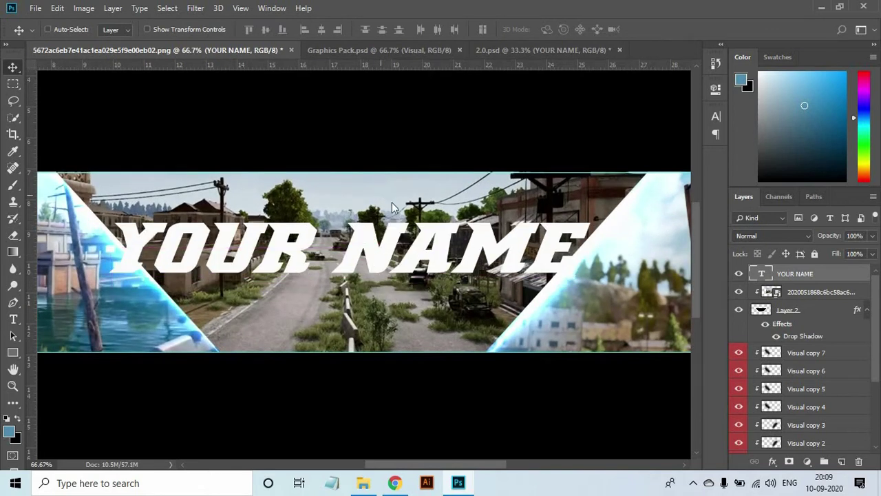
scroll(391, 202, down, 2)
key(ctrl+t)
drag(513, 234, 544, 219)
key(Return)
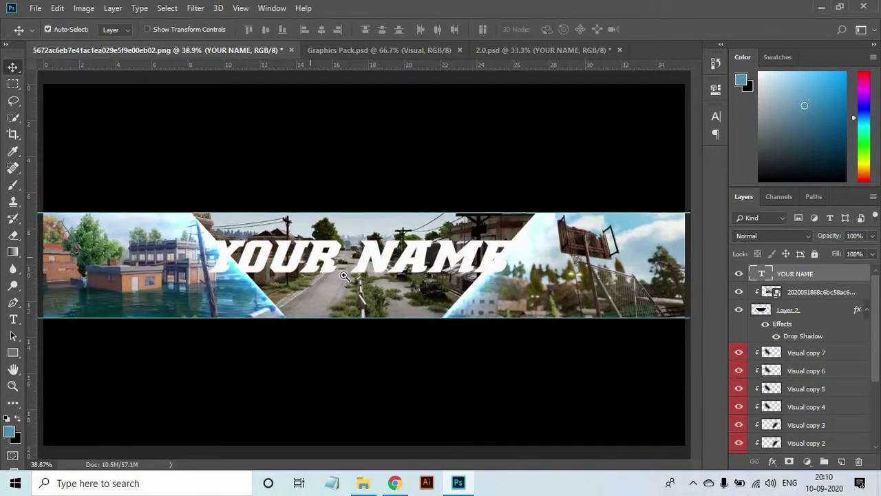
drag(344, 276, 427, 269)
- Give the title a Color Burn drop shadow: size 21, spread 23, opacity 49%, distance 11
click(772, 461)
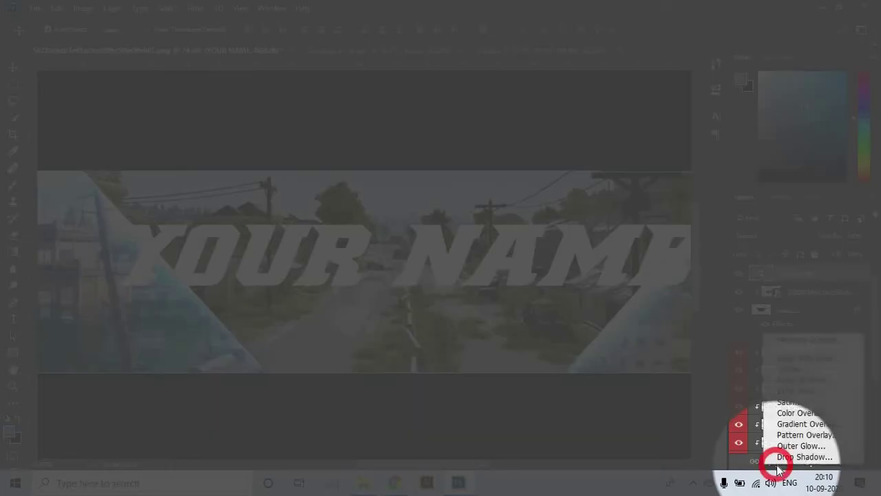
click(810, 456)
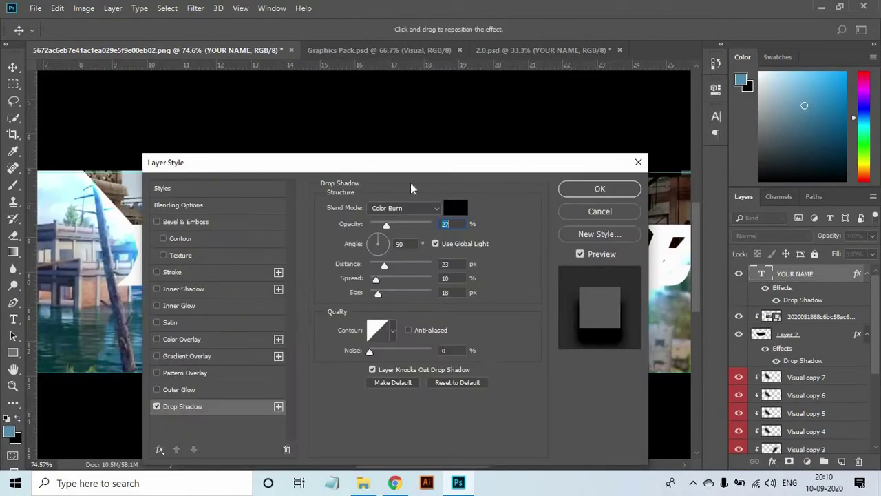
drag(411, 163, 822, 91)
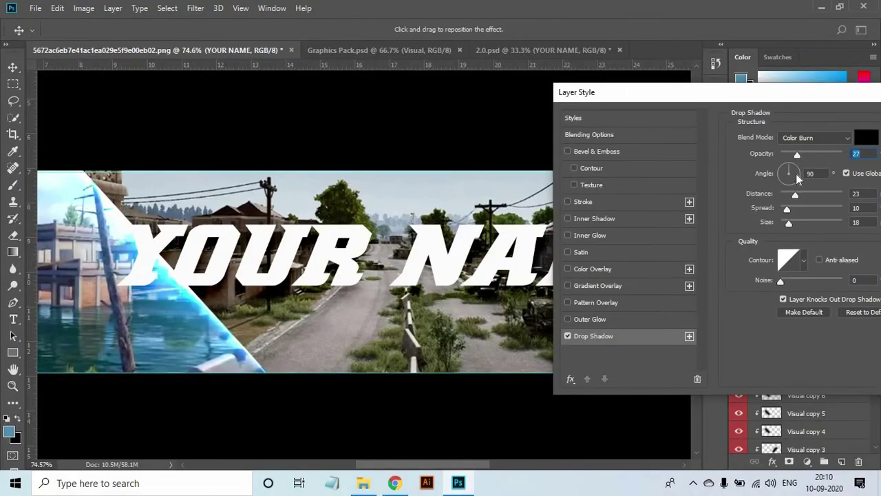
drag(790, 223, 789, 227)
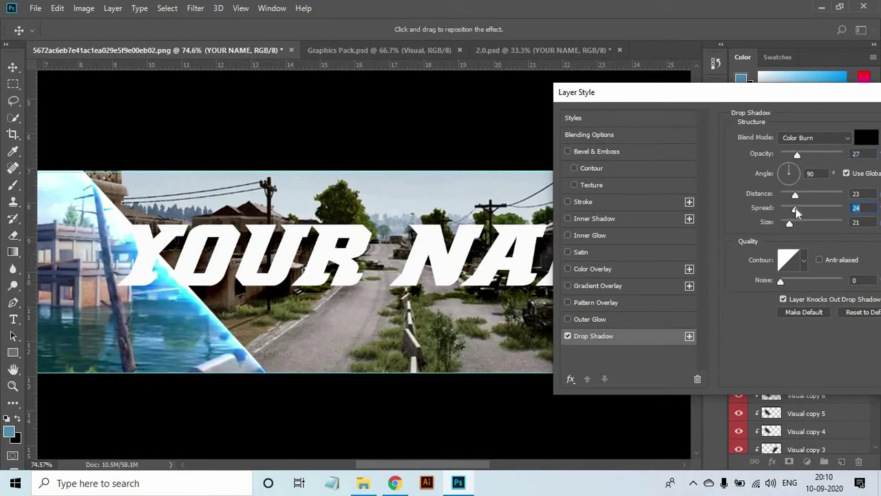
drag(796, 214, 795, 210)
drag(797, 155, 810, 155)
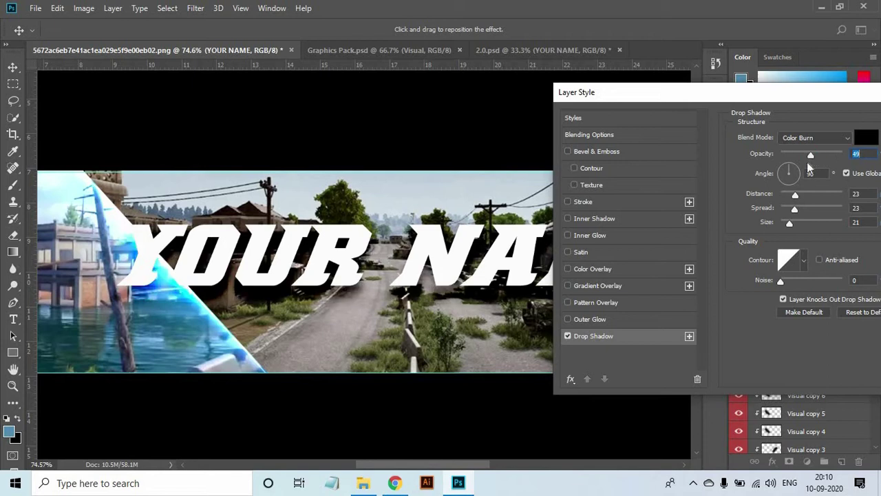
drag(795, 195, 788, 197)
key(ctrl+minus)
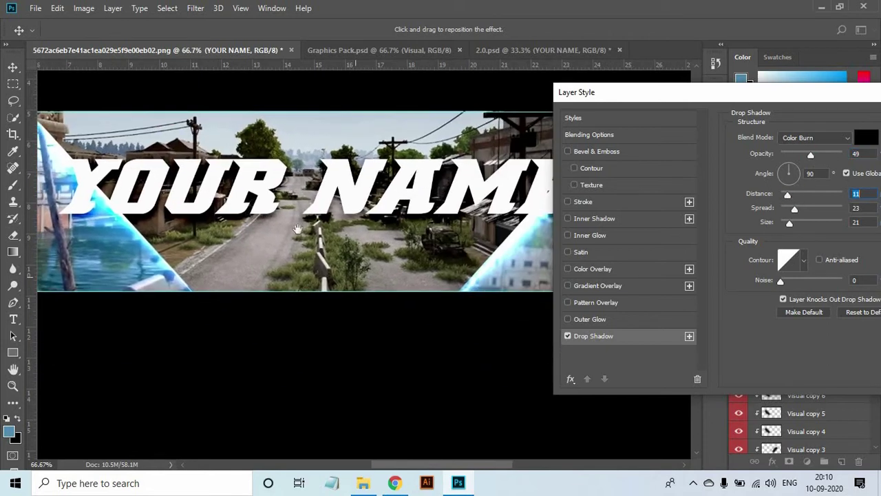
key(Return)
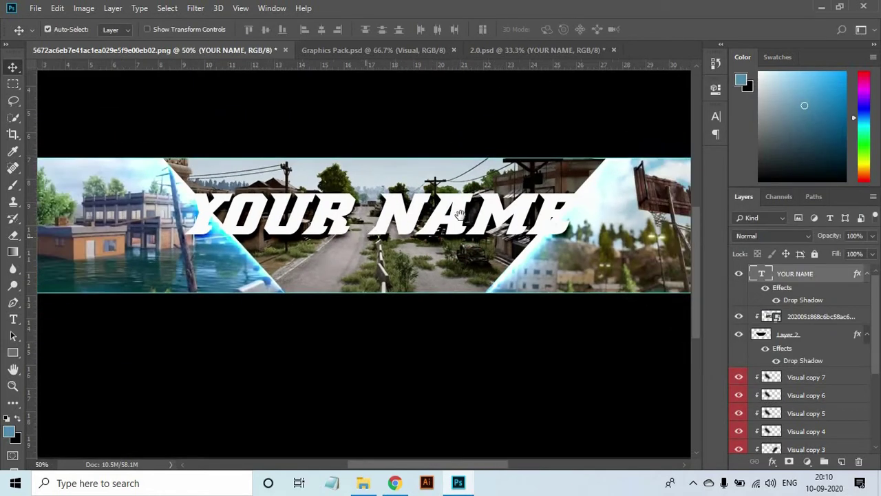
key(ctrl+minus)
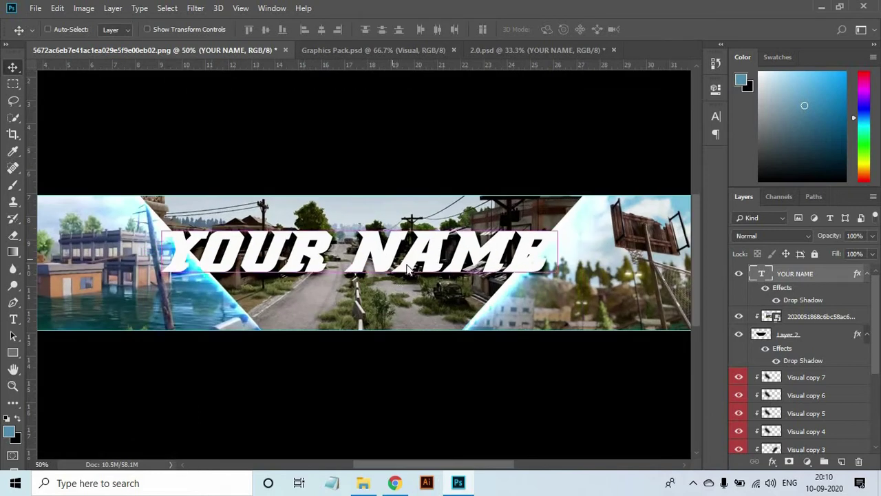
- Fit the banner on screen and select the centre screenshot layer
scroll(408, 269, down, 2)
right_click(383, 252)
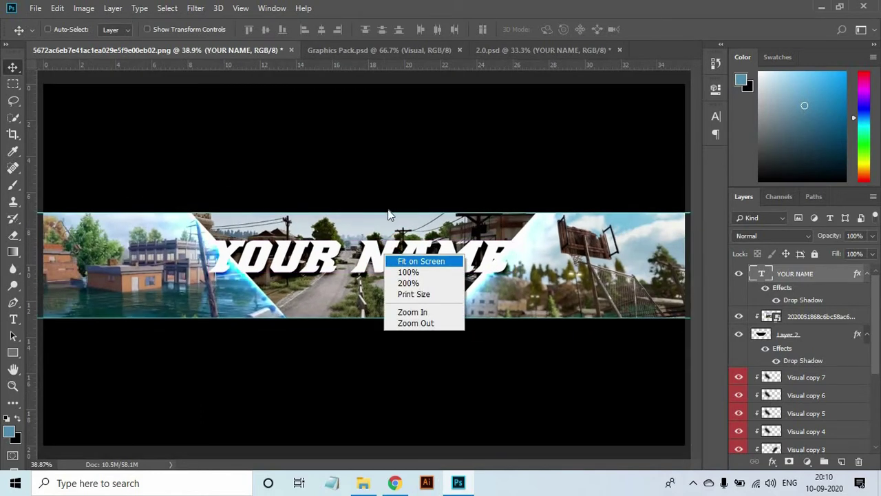
click(421, 260)
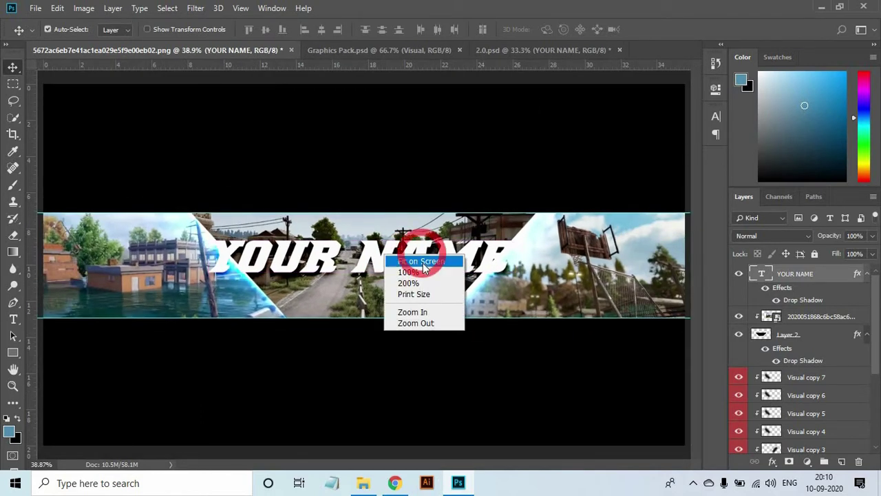
click(377, 235)
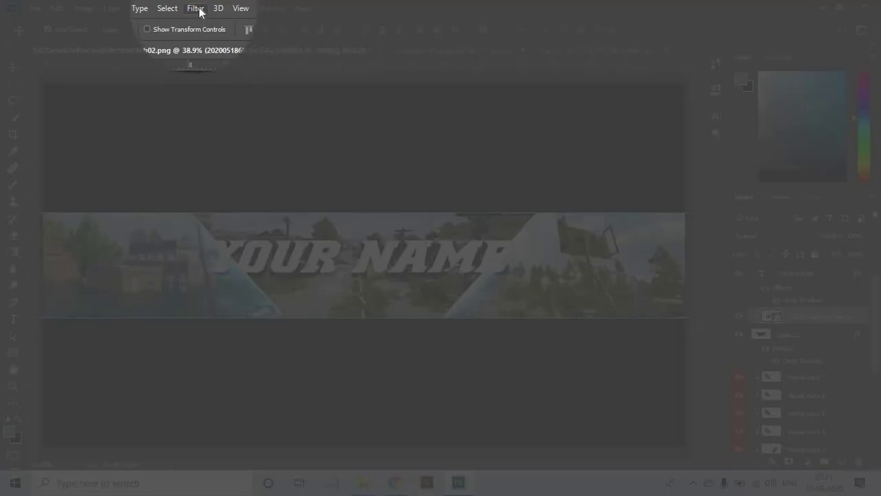
- Apply a Gaussian Blur of 5.6 pixels to the centre screenshot
click(195, 9)
mouse_move(265, 153)
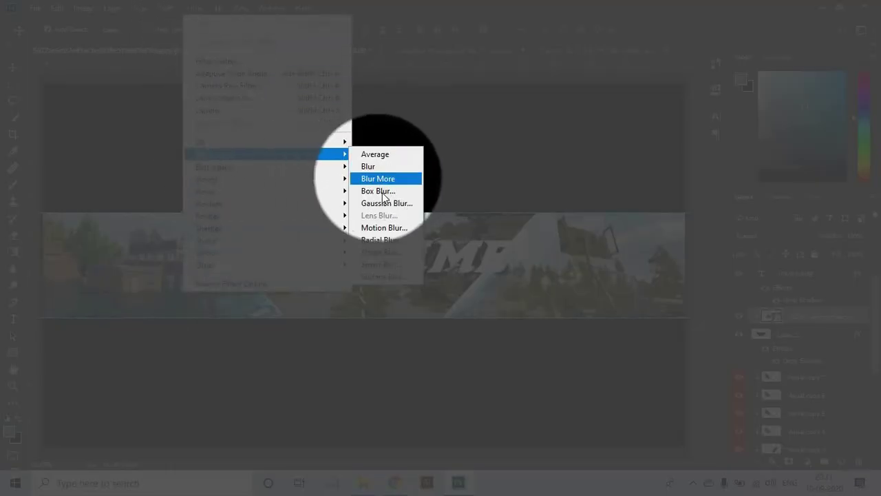
click(376, 191)
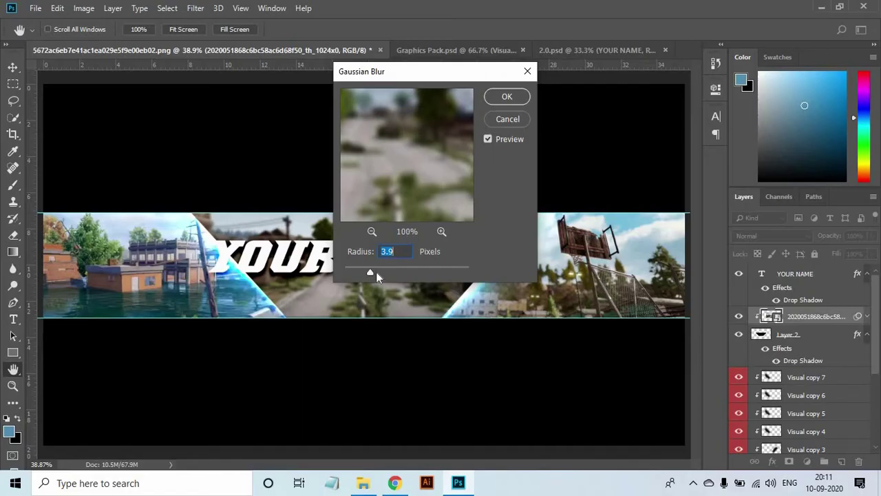
drag(370, 272, 380, 272)
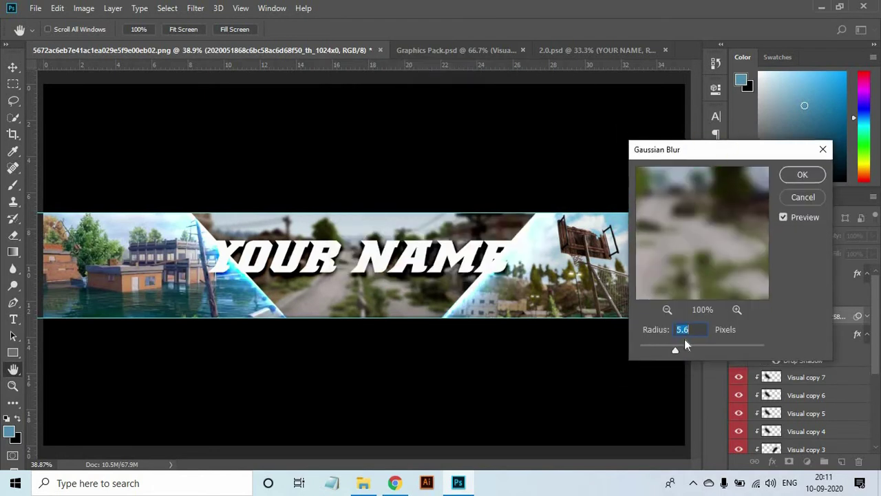
click(802, 174)
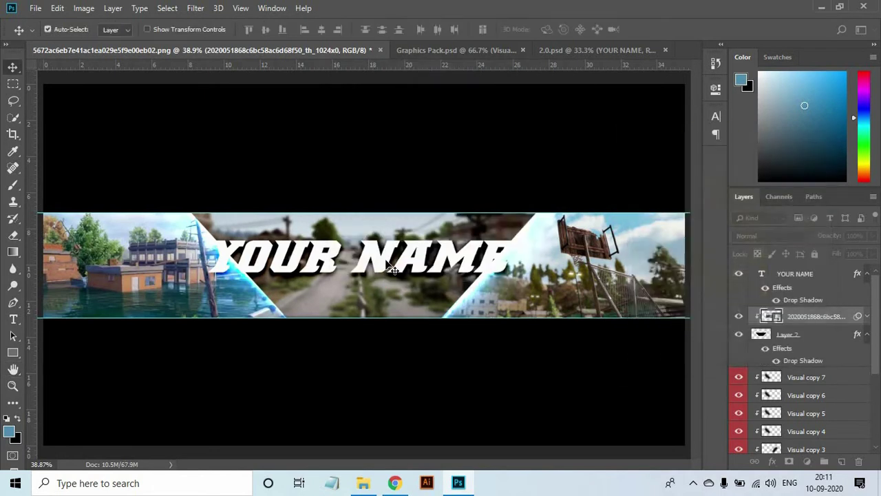
ctrl+click(333, 254)
- Bring the light flare from the Graphics Pack into the banner and enlarge it across it
click(436, 49)
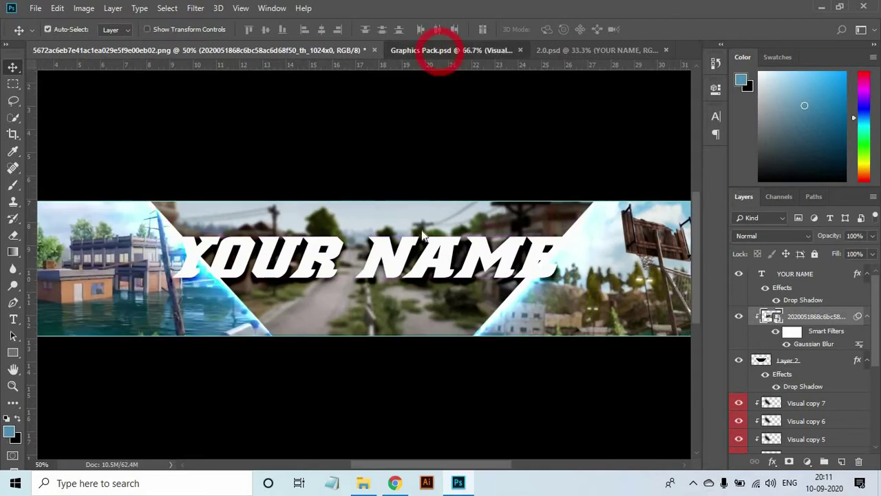
mouse_move(452, 212)
mouse_down()
mouse_move(167, 54)
mouse_move(423, 260)
mouse_up()
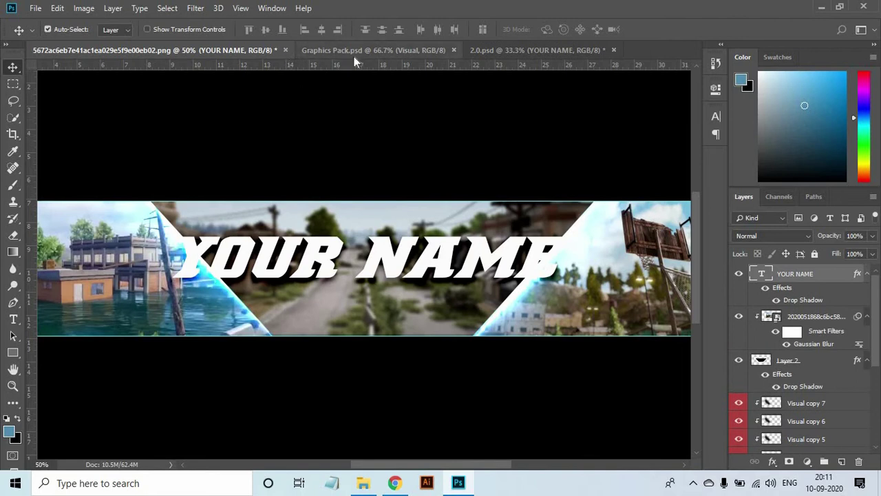
click(372, 50)
mouse_move(433, 217)
mouse_down()
mouse_move(211, 125)
mouse_move(379, 234)
mouse_up()
key(ctrl+t)
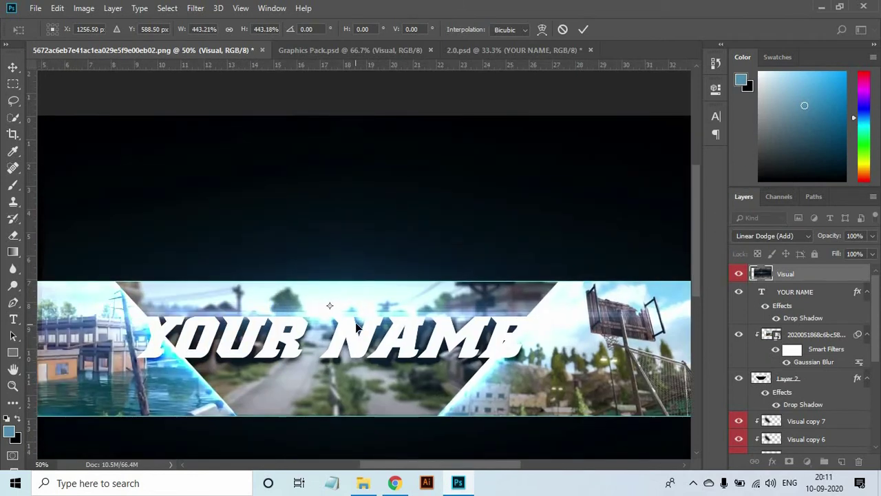
drag(502, 215, 606, 157)
key(Return)
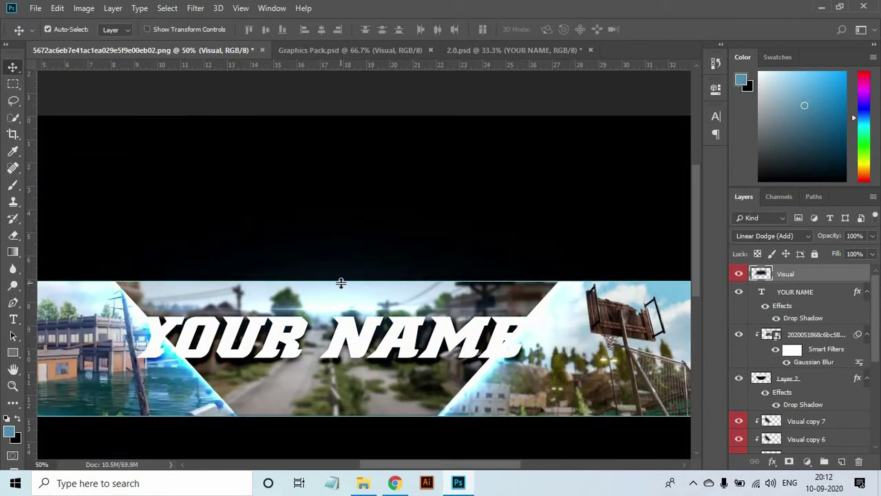
- Place the flare along the top edge, duplicate it, and nudge the copy up under the title
key(ctrl+plus)
drag(505, 293, 310, 289)
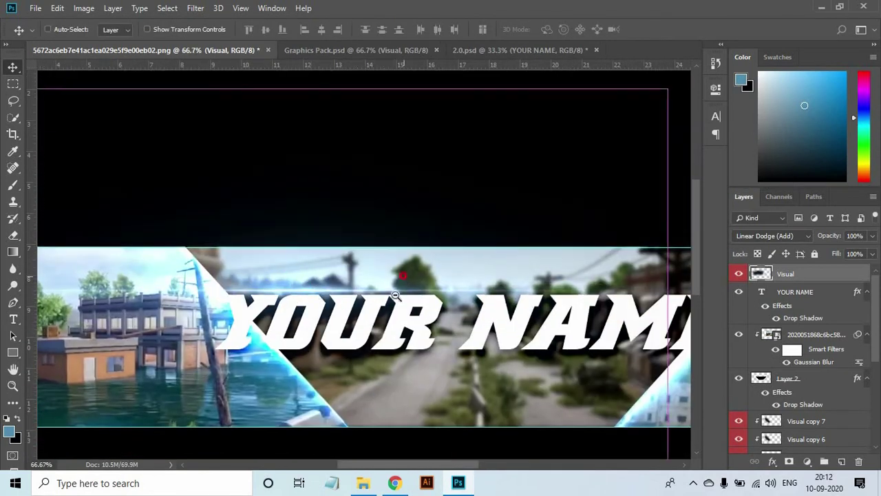
key(ctrl+minus)
drag(327, 243, 509, 302)
key(ctrl+plus)
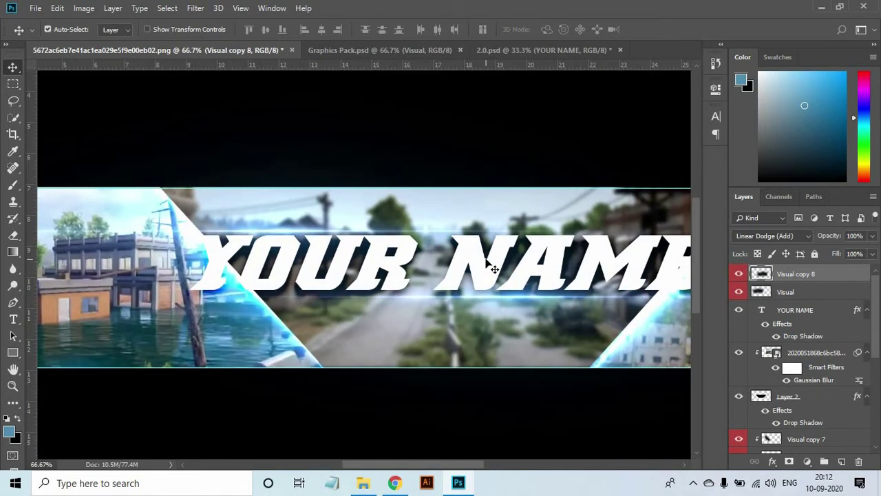
key(Up)
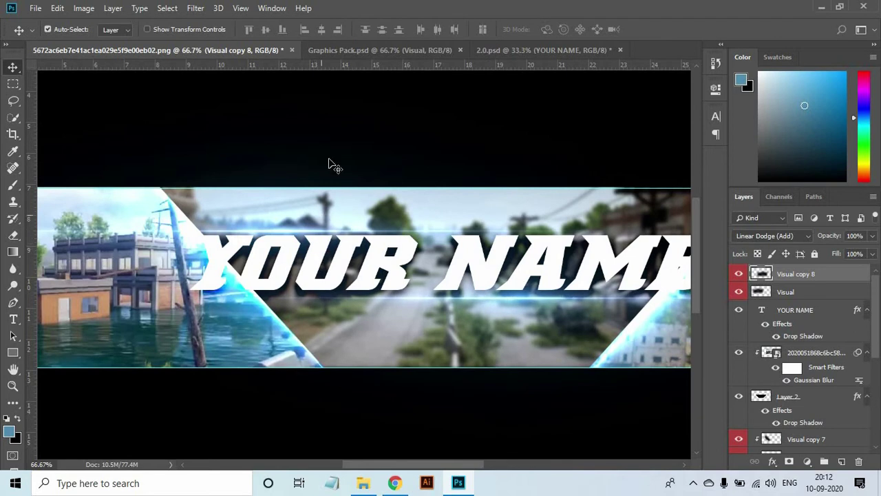
key(ctrl+minus)
- Reposition the Visual streak, undoing an accidental change, then select the YOUR NAME layer
shift+click(764, 294)
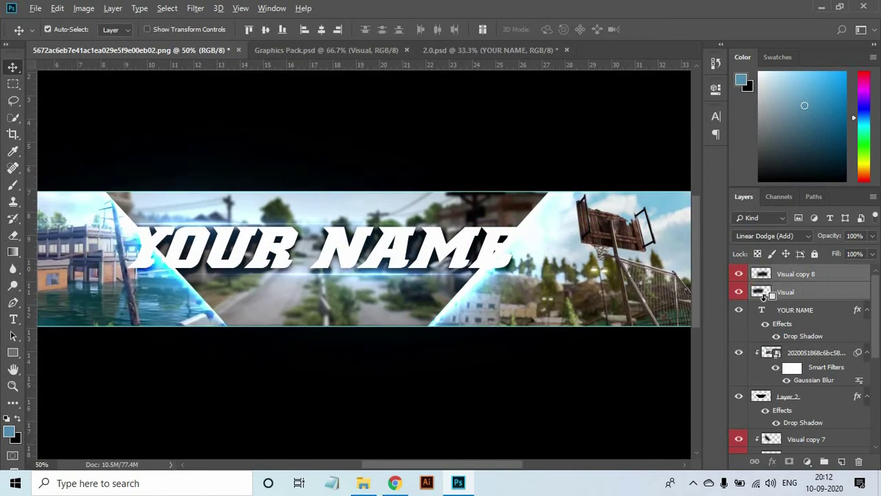
drag(764, 295, 763, 306)
key(ctrl+z)
drag(350, 251, 432, 263)
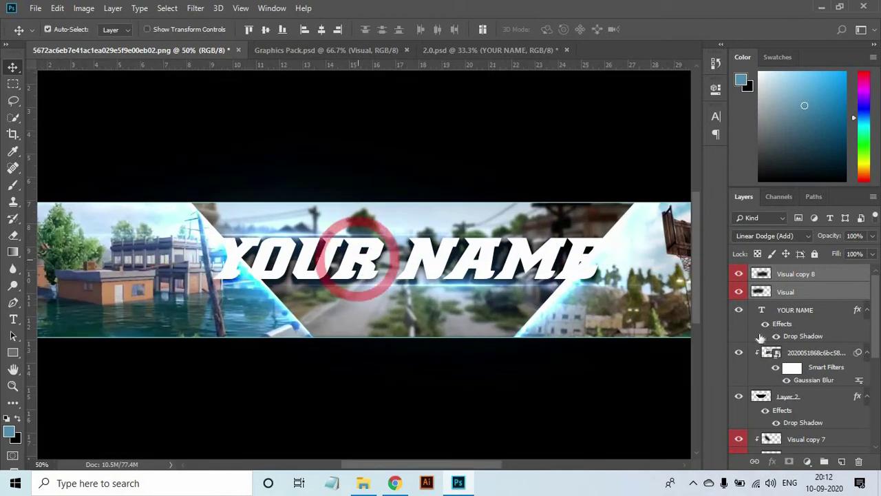
click(800, 310)
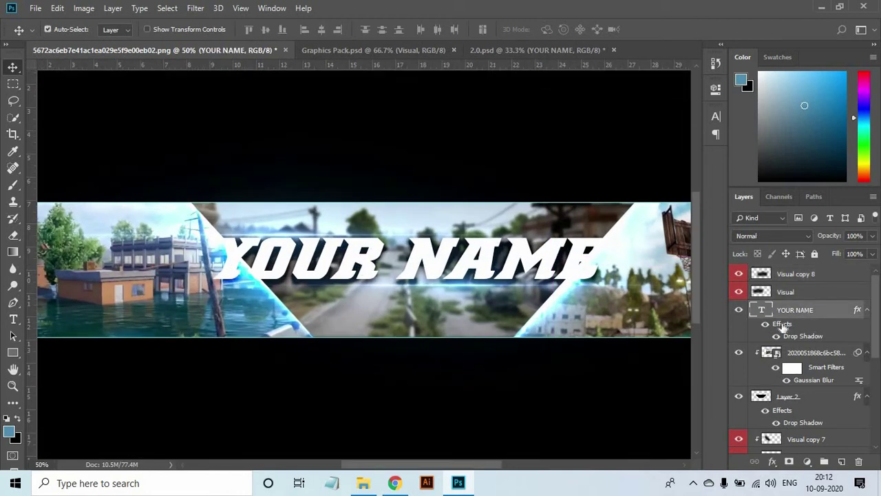
- Enable a Gradient Overlay on the YOUR NAME title at 76% opacity
double_click(782, 325)
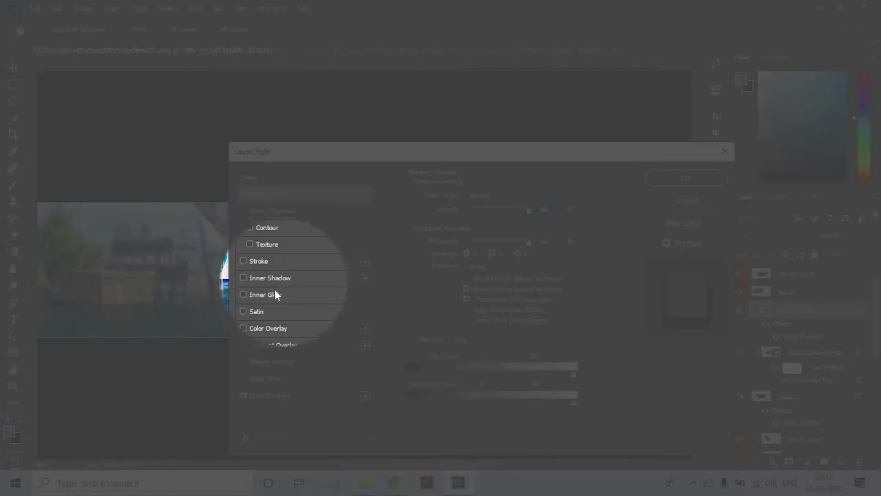
click(243, 345)
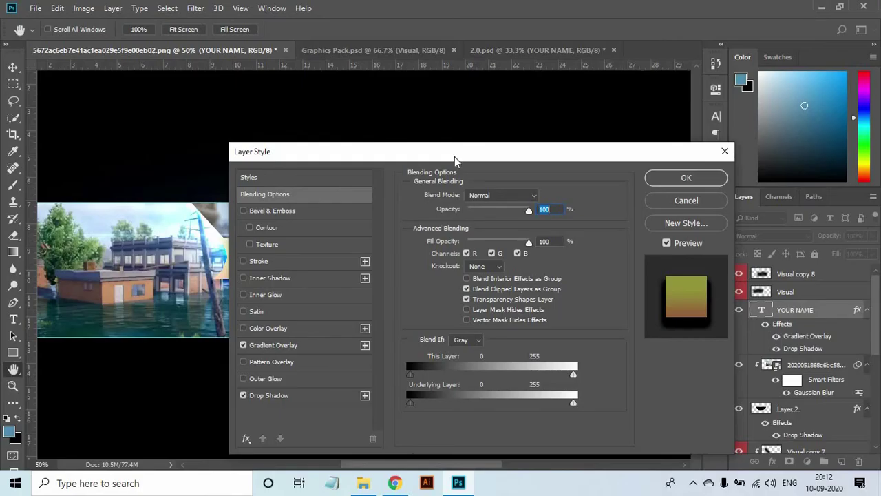
mouse_move(454, 156)
mouse_down()
mouse_move(420, 348)
mouse_move(360, 276)
mouse_move(369, 322)
mouse_up()
click(172, 468)
drag(423, 386, 408, 324)
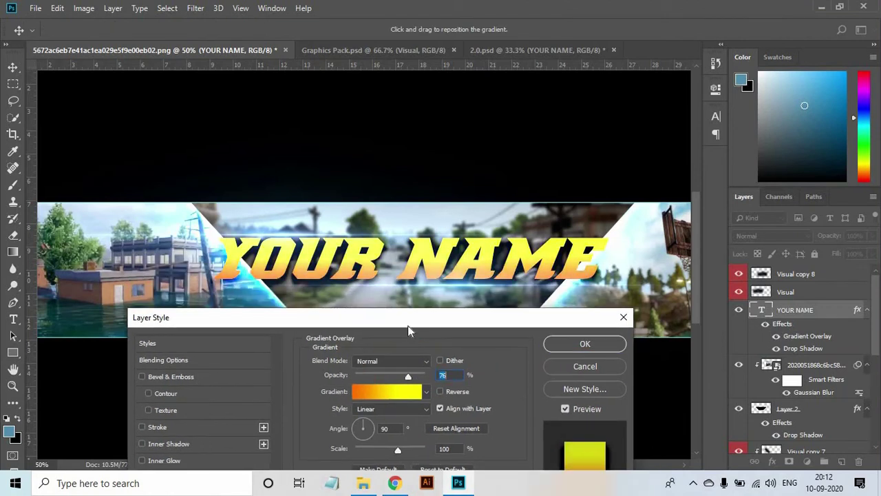
- Edit the gradient with a dark grey left stop and a white right stop
click(393, 391)
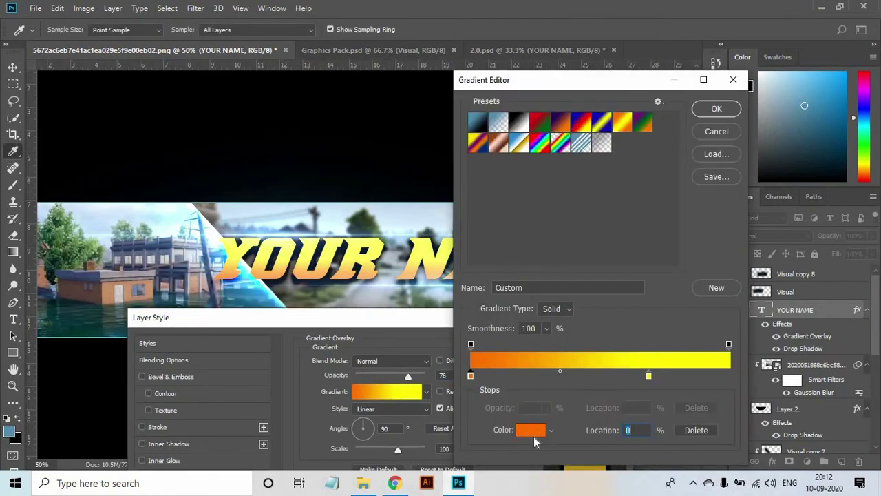
click(533, 432)
mouse_move(571, 261)
mouse_down()
mouse_move(538, 292)
mouse_move(550, 271)
mouse_up()
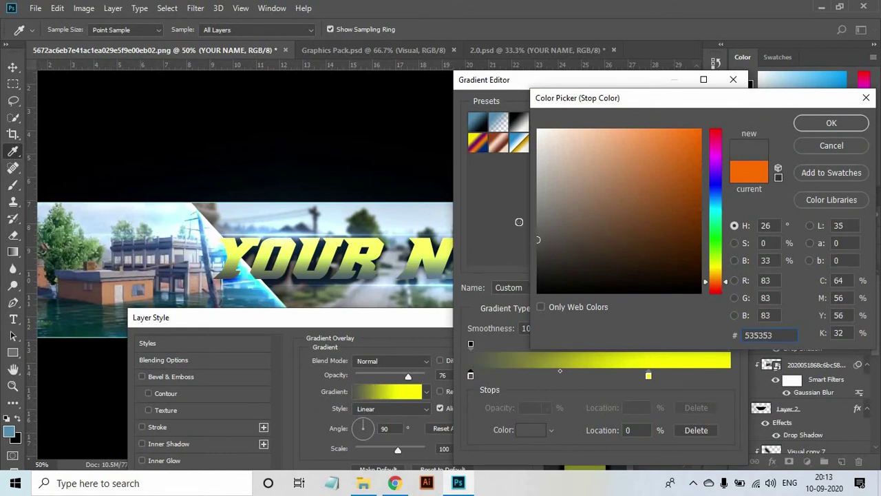
click(831, 122)
click(728, 343)
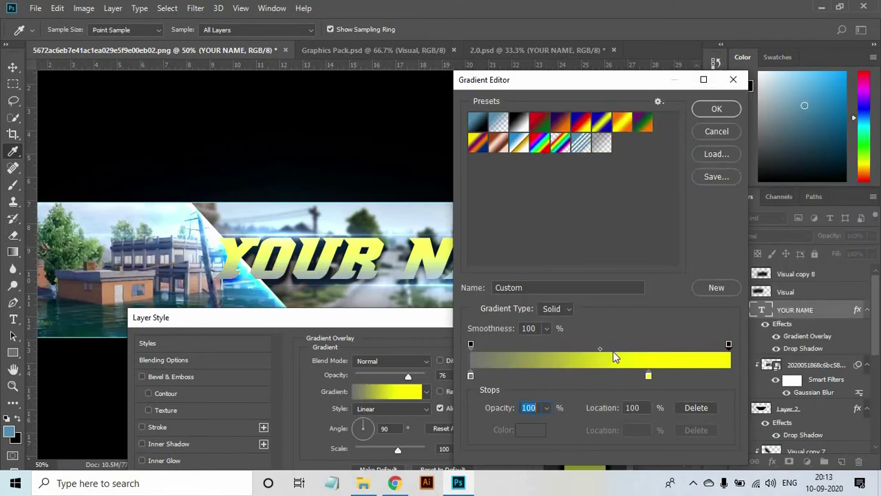
drag(649, 377, 734, 391)
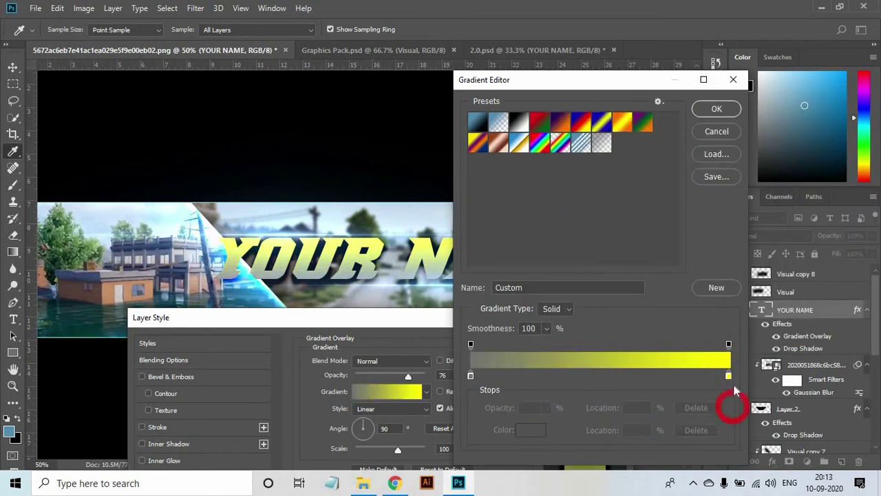
double_click(729, 376)
click(581, 142)
click(535, 95)
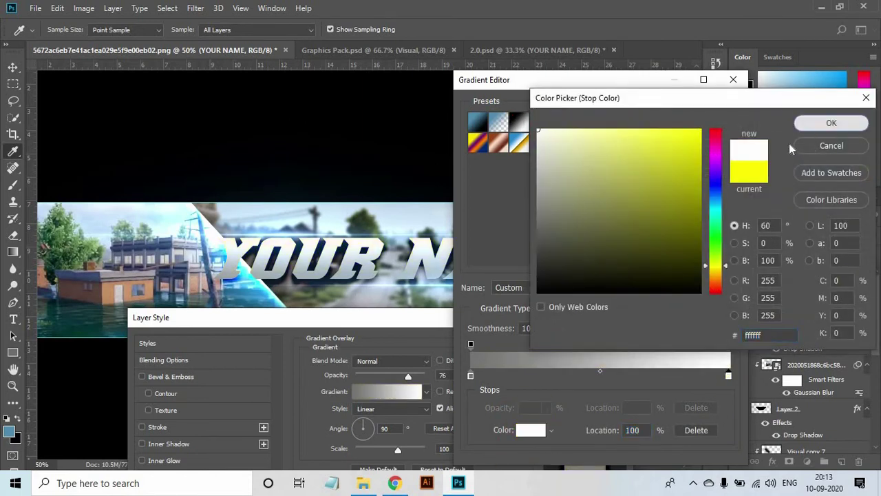
click(831, 122)
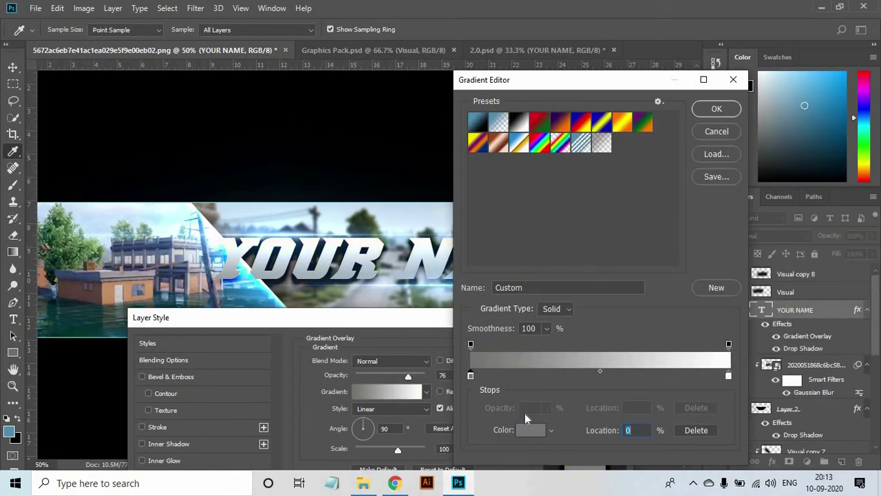
- Lighten the left gradient stop to a lighter grey and apply the grey-to-white overlay
click(530, 428)
click(547, 192)
click(830, 122)
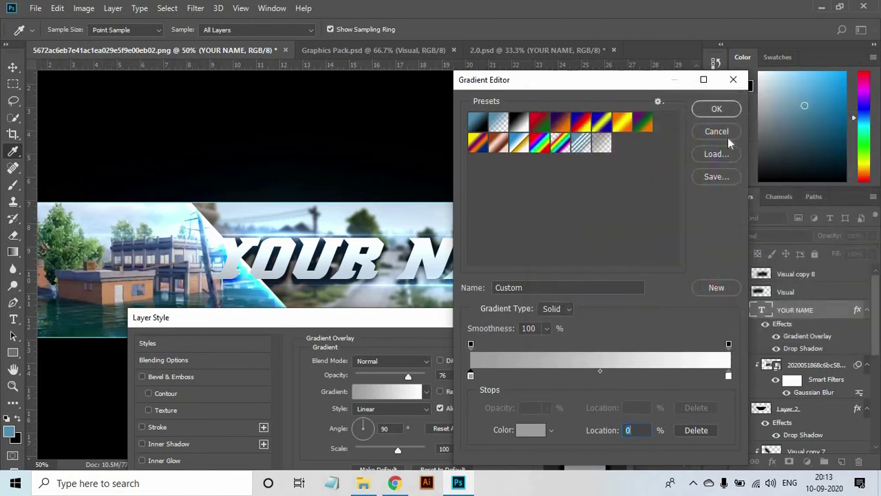
click(725, 108)
click(600, 342)
- Shrink the YOUR NAME font size from 159 pt to about 137 pt
scroll(482, 272, up, 1)
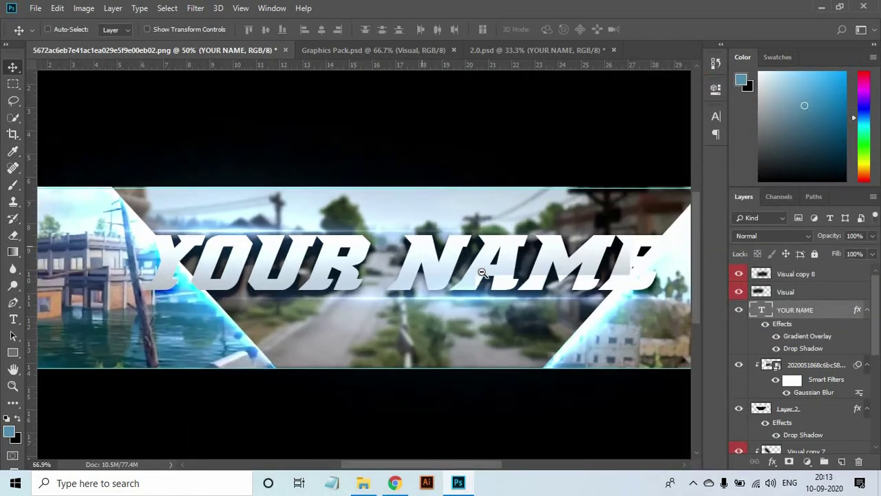
scroll(482, 271, up, 1)
scroll(399, 243, up, 1)
scroll(443, 275, down, 2)
ctrl+click(392, 261)
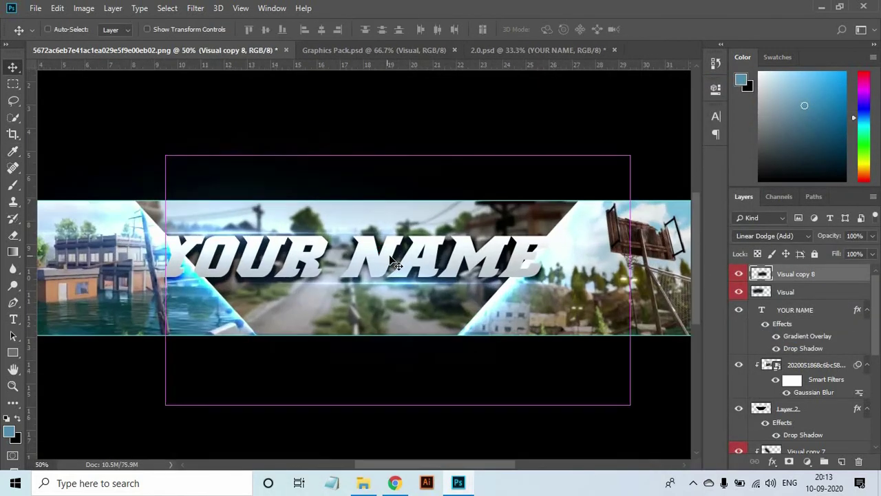
click(795, 309)
click(716, 116)
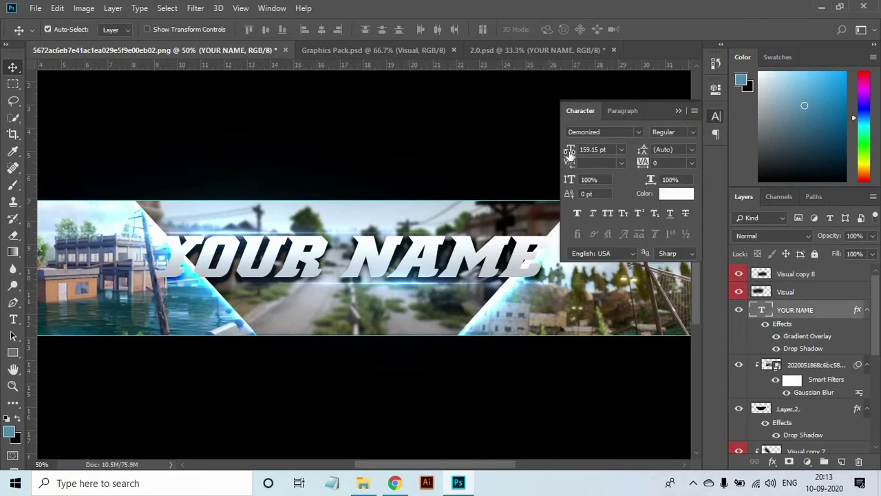
drag(569, 152, 519, 223)
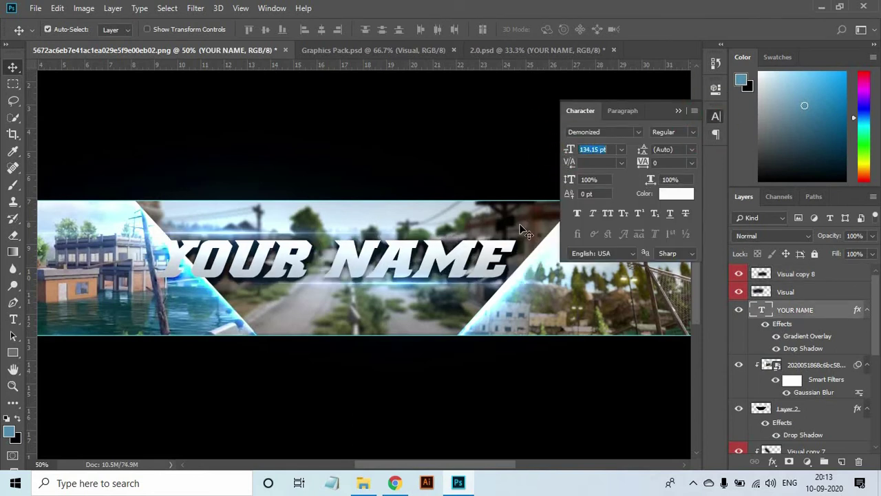
- Centre the YOUR NAME title on the banner
scroll(811, 334, down, 3)
click(811, 335)
click(322, 32)
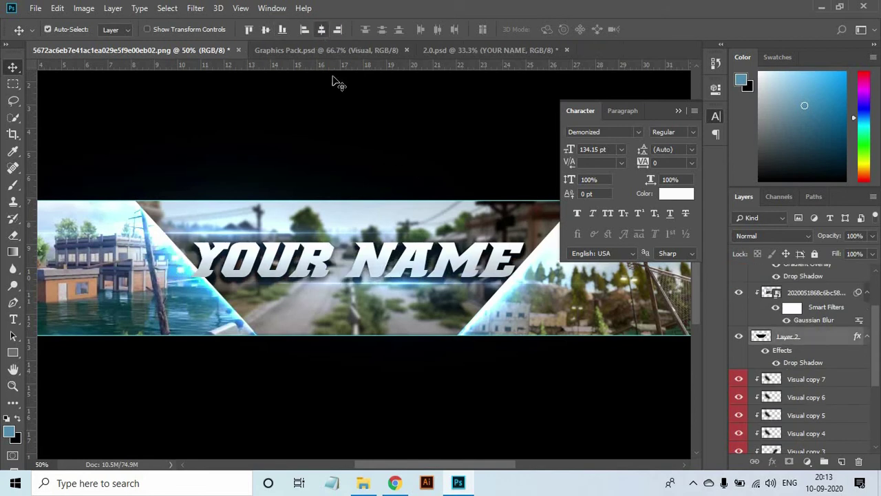
key(ctrl+plus)
- Move the Visual copy 8 light streak under the resized title and refit the view
click(229, 228)
key(ctrl+plus)
drag(208, 221, 208, 248)
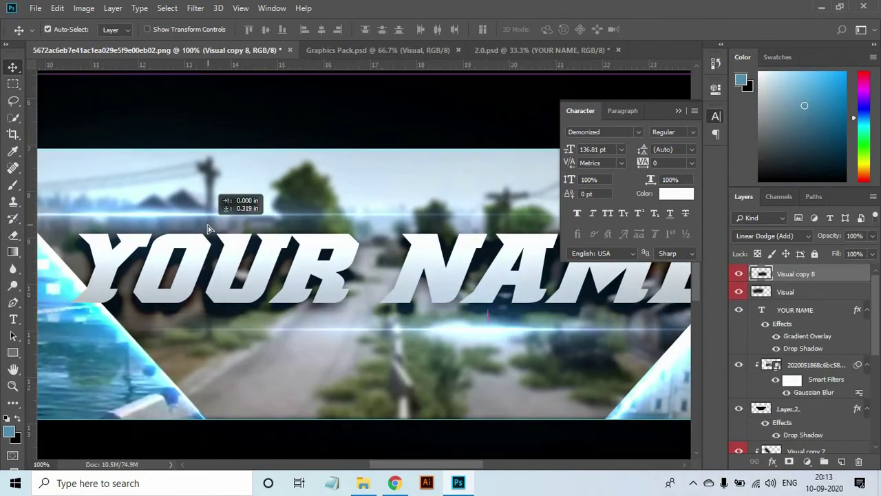
click(298, 124)
key(ctrl+0)
click(678, 111)
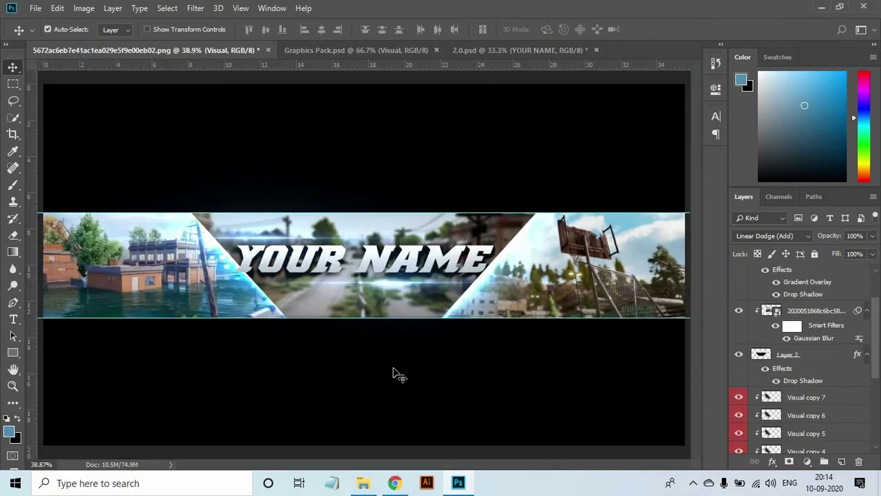
ctrl+click(384, 311)
- Drag a flare layer from the Graphics Pack into the banner above PUBG3
scroll(757, 413, down, 5)
click(764, 409)
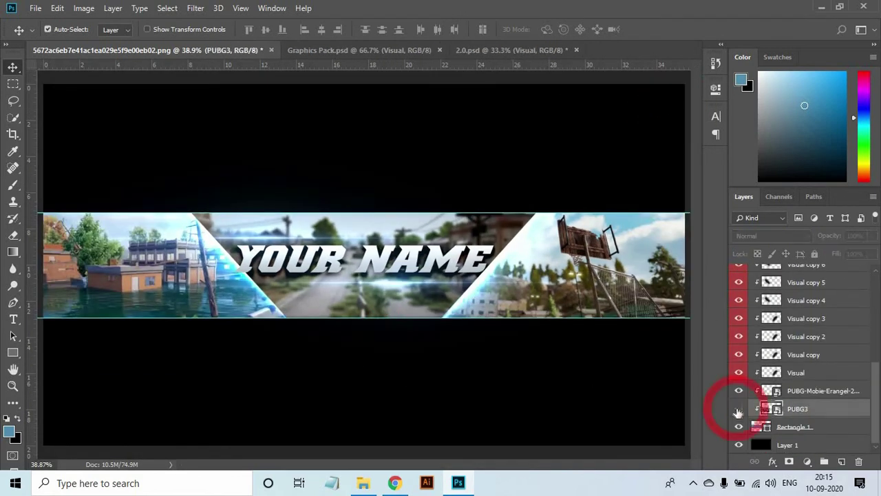
click(358, 51)
mouse_move(207, 165)
mouse_down()
mouse_move(81, 242)
mouse_move(75, 231)
mouse_up()
- Position the flare over the left panel's top and drag a copy further right
key(ctrl+plus)
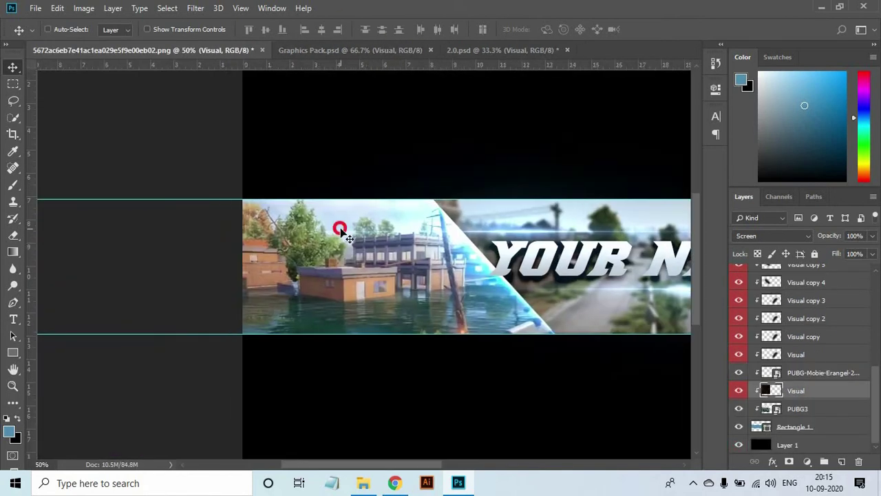
key(ctrl+t)
key(ctrl+minus)
mouse_move(305, 216)
mouse_down()
mouse_move(366, 256)
mouse_move(366, 248)
mouse_up()
key(ctrl+plus)
key(Return)
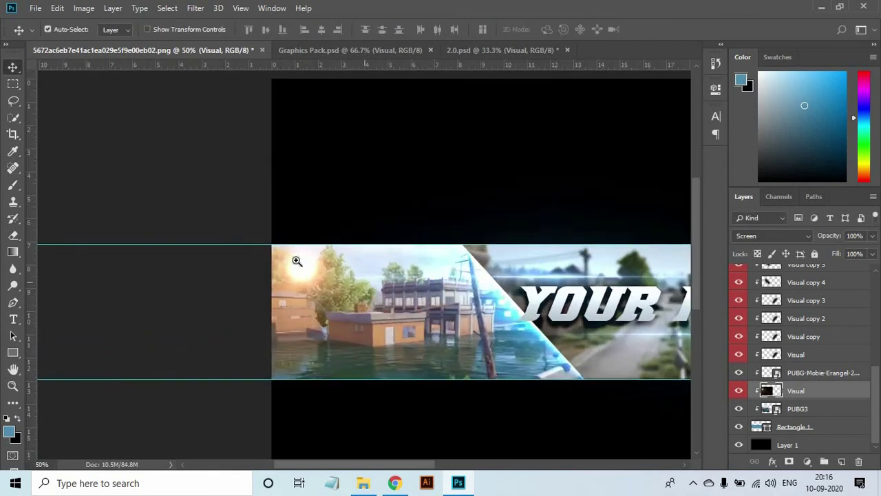
key(ctrl+plus)
drag(291, 271, 276, 260)
ctrl+alt+click(413, 278)
ctrl+alt+click(413, 278)
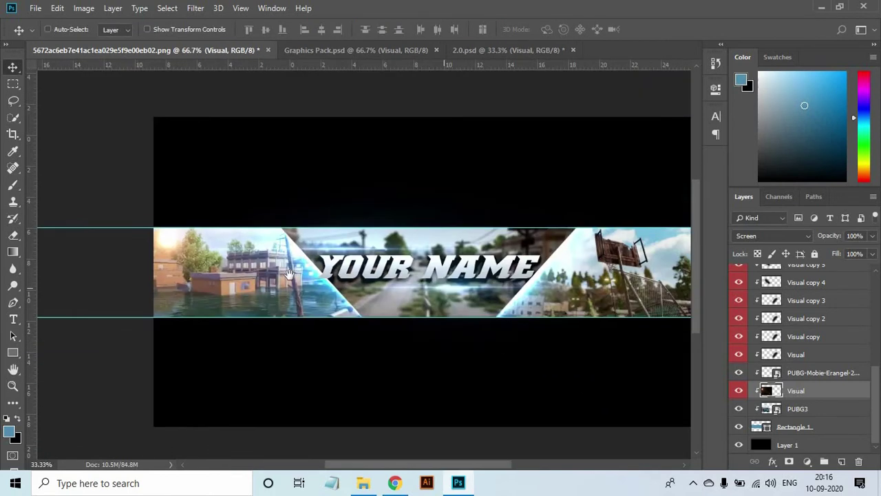
drag(102, 234, 606, 249)
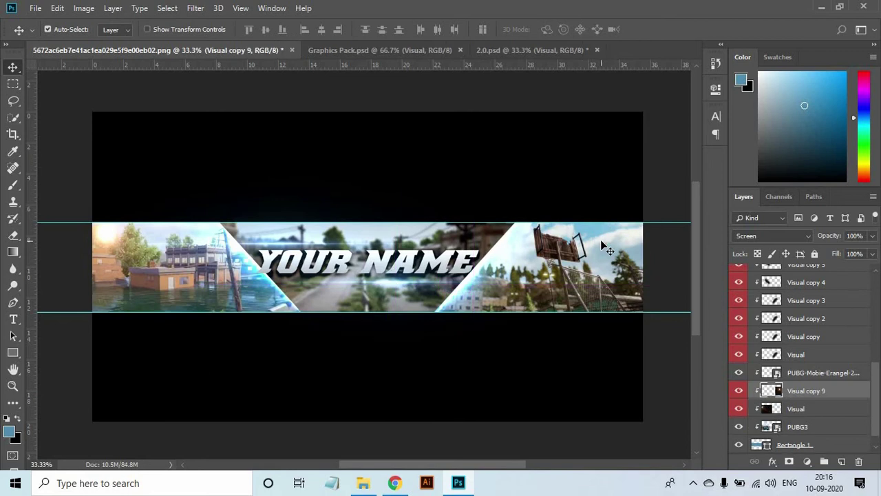
- Flip the flare copy horizontally and vertically and move it toward the right panel
key(ctrl+t)
right_click(582, 253)
click(620, 436)
right_click(582, 251)
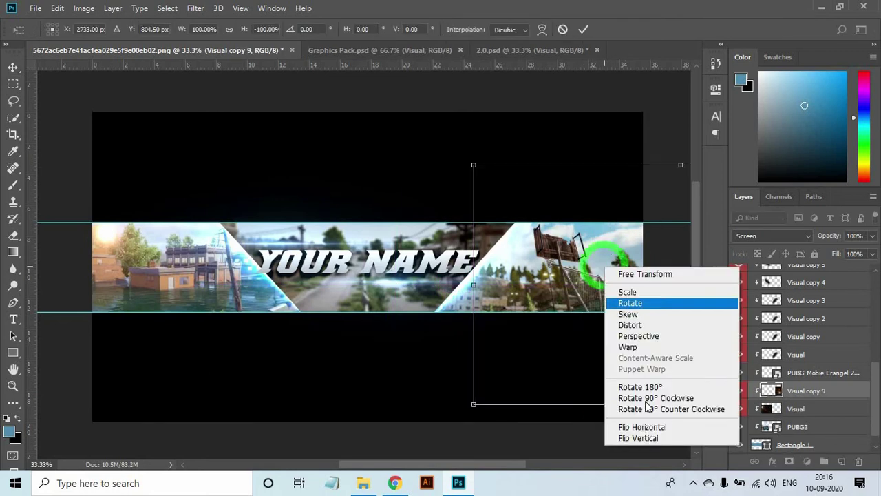
click(619, 430)
mouse_move(634, 277)
mouse_down()
mouse_move(608, 298)
mouse_move(651, 314)
mouse_up()
key(ctrl+plus)
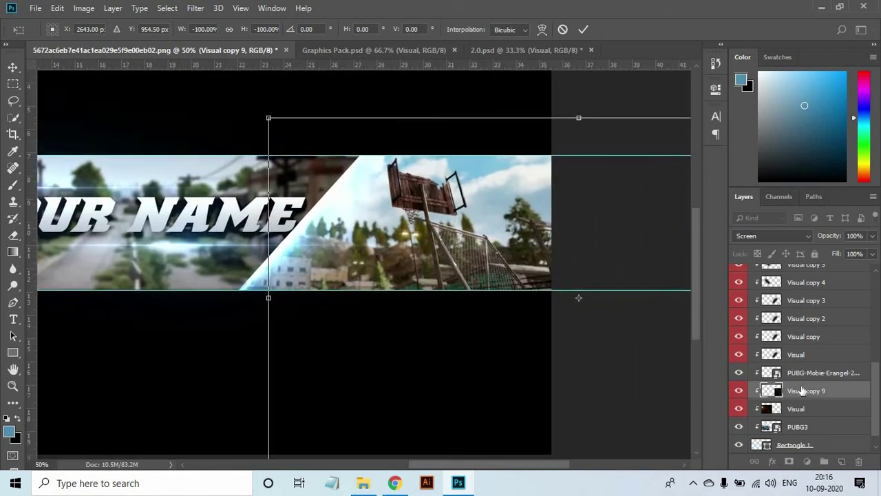
key(Return)
scroll(793, 392, down, 1)
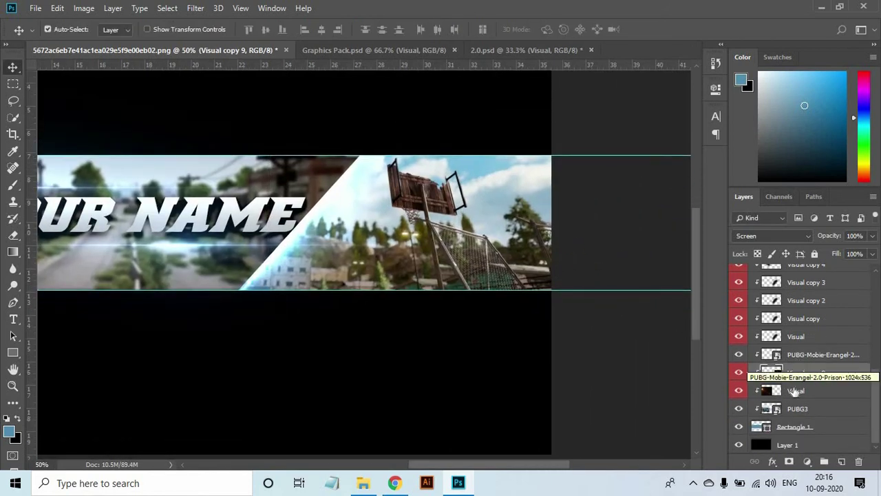
- Move Visual copy 9 above the Erangel screenshot and slide it onto the right panel's edge
drag(804, 378, 802, 359)
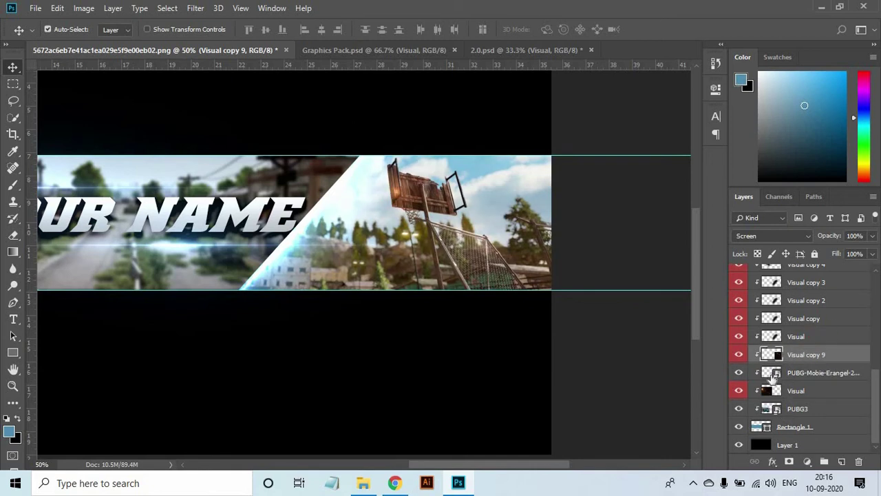
click(739, 372)
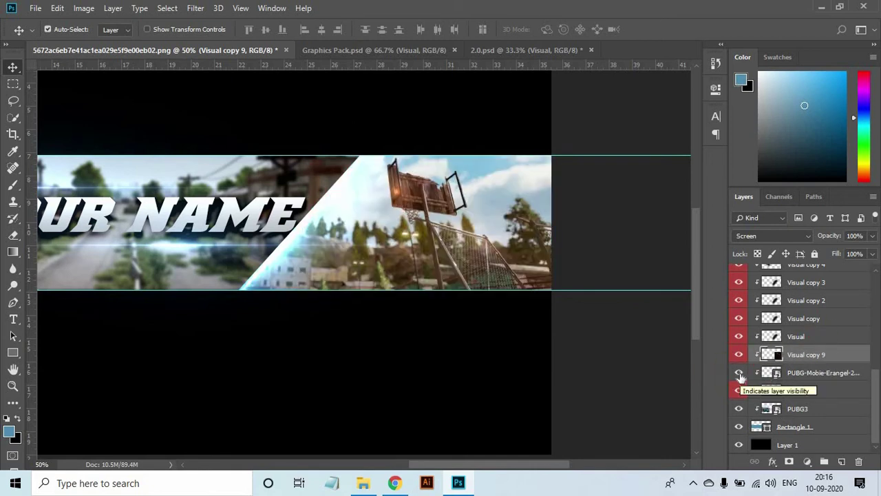
key(ctrl+t)
mouse_move(676, 194)
mouse_down()
mouse_move(540, 194)
mouse_move(559, 217)
mouse_up()
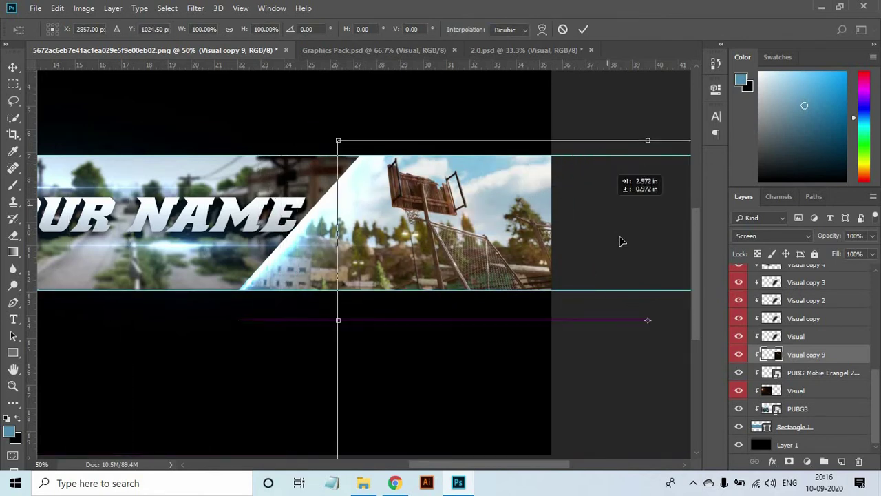
key(Return)
right_click(491, 201)
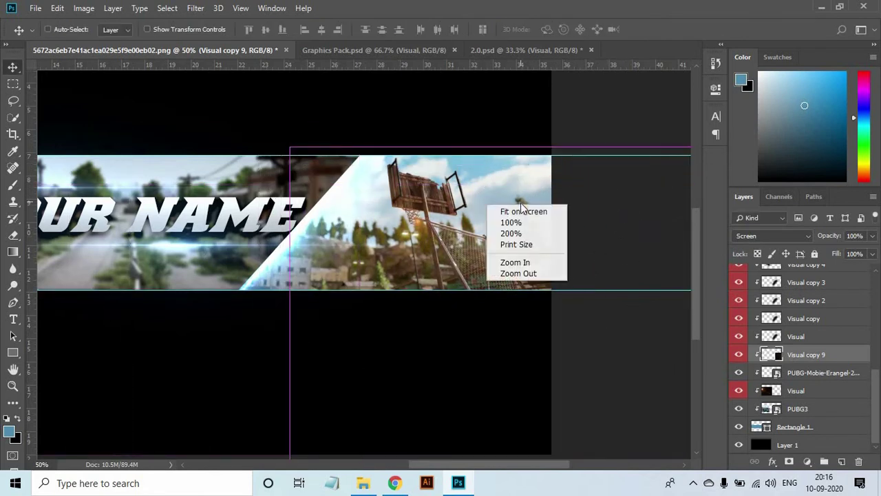
click(521, 208)
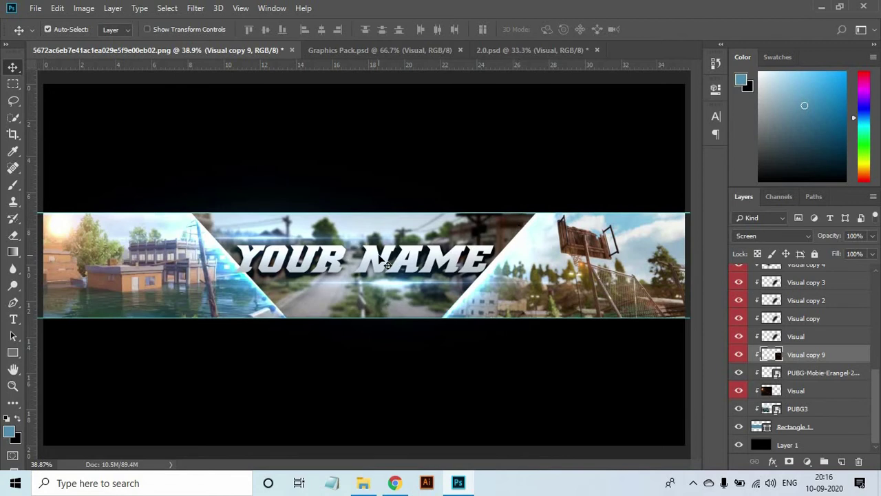
scroll(826, 316, up, 5)
- Add a Photo Filter adjustment layer with density raised to 72%
scroll(826, 316, down, 1)
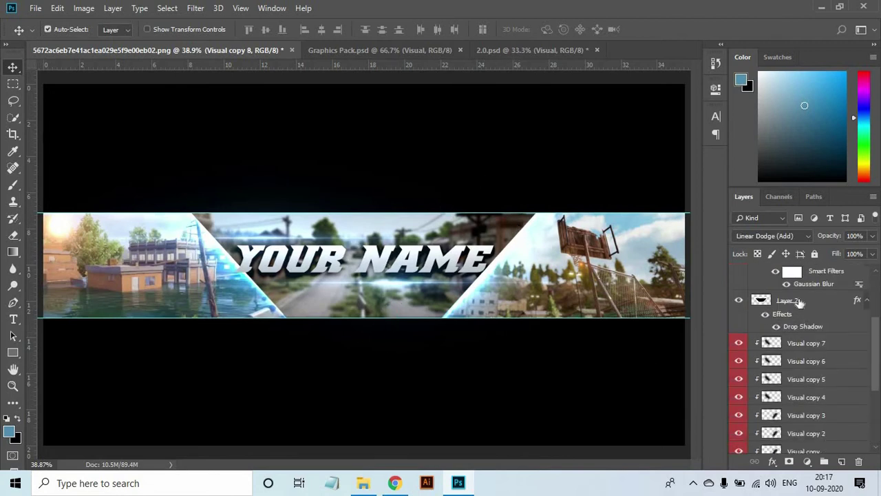
click(805, 300)
click(807, 461)
click(807, 369)
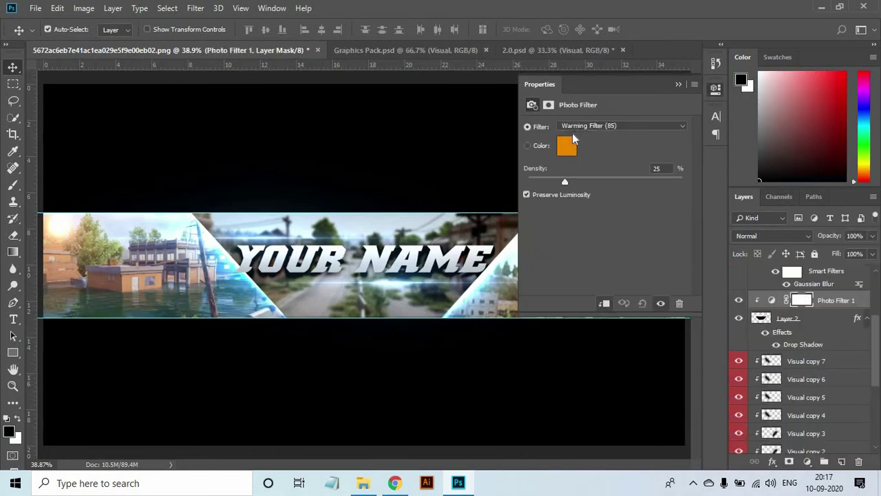
click(619, 181)
click(739, 301)
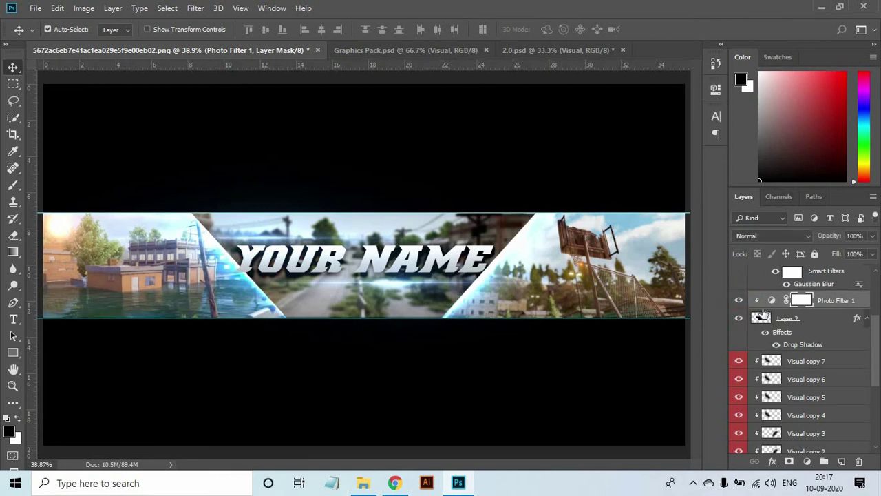
- Re-clip the centre image to the triangle and place the Photo Filter directly above it
alt+click(757, 309)
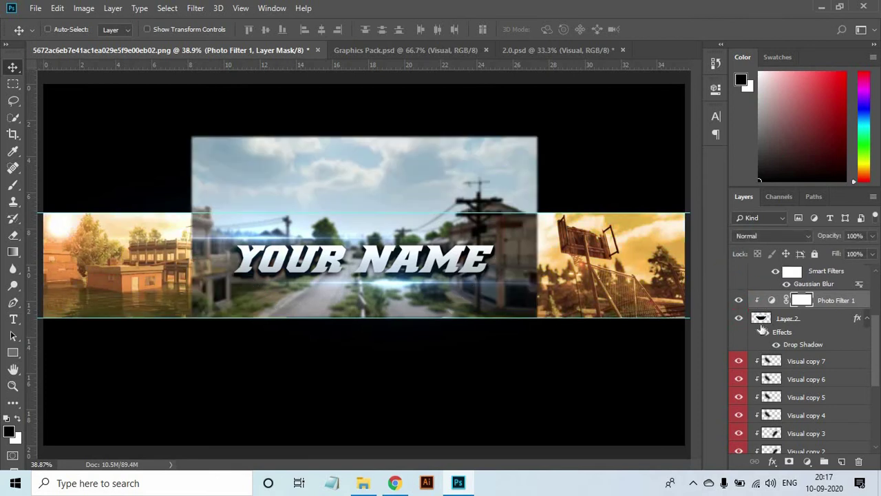
alt+click(816, 331)
drag(816, 355, 809, 306)
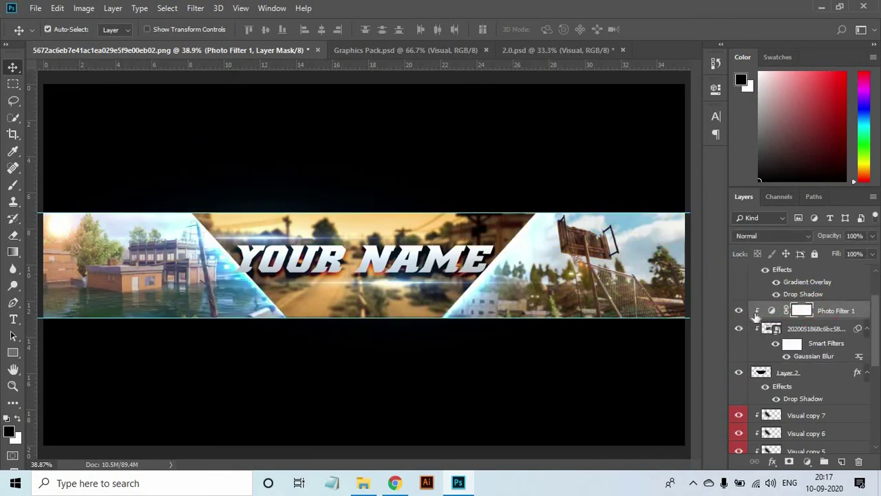
double_click(772, 311)
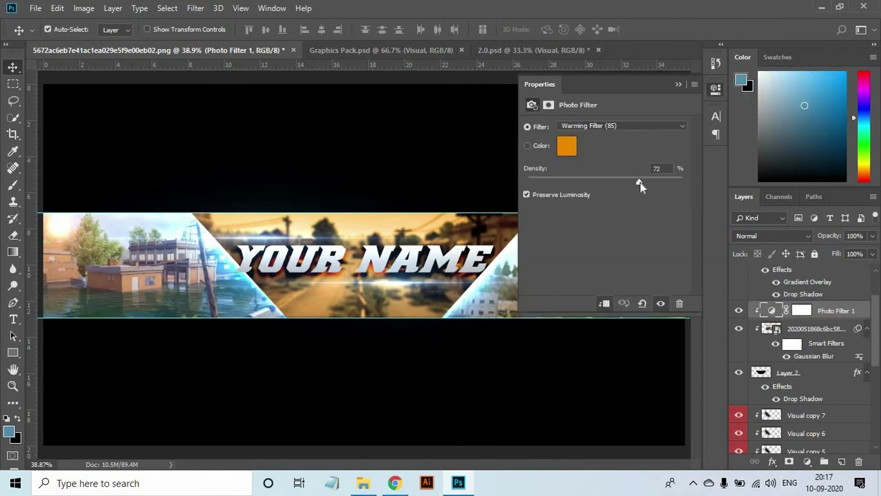
click(678, 84)
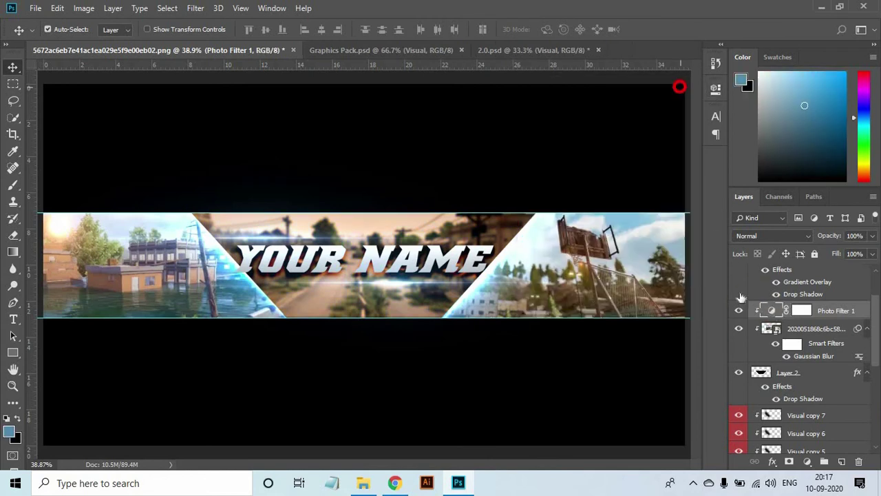
- Change the Photo Filter colour, trying red and blue before settling on yellow
scroll(834, 290, up, 3)
click(833, 275)
scroll(772, 334, down, 2)
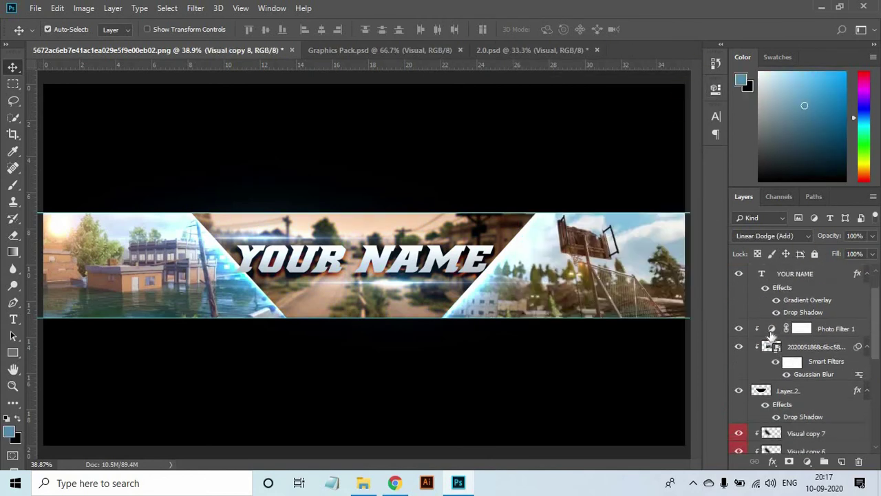
double_click(773, 330)
click(571, 153)
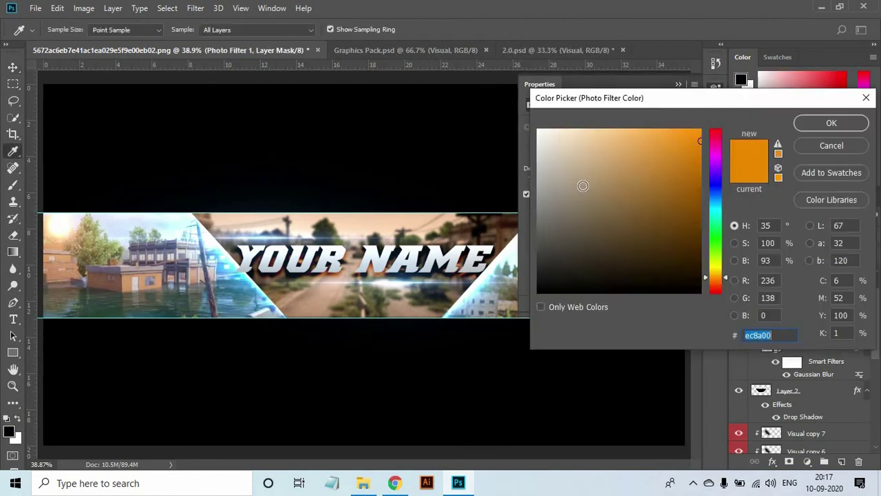
click(239, 270)
click(689, 179)
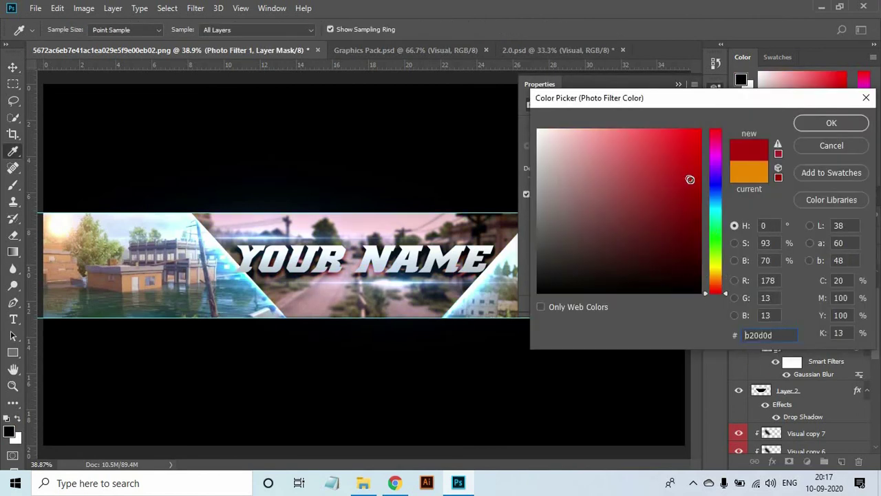
drag(716, 292, 716, 263)
drag(715, 228, 713, 198)
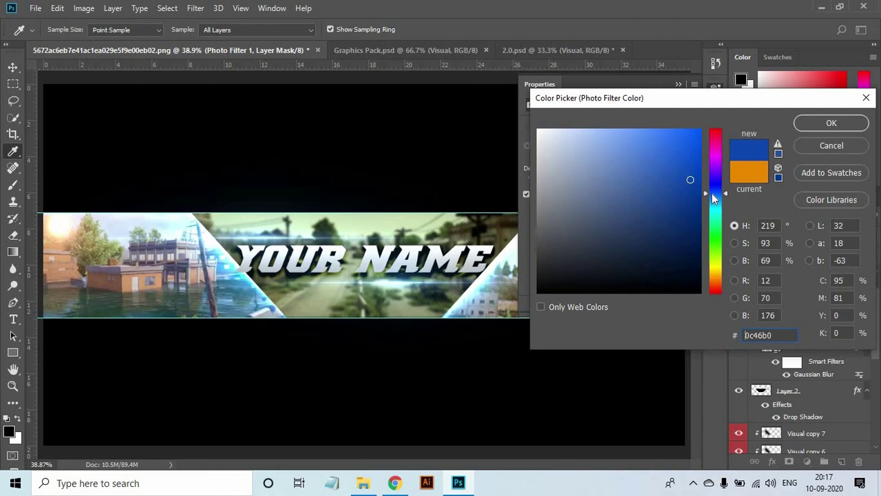
drag(712, 229, 720, 273)
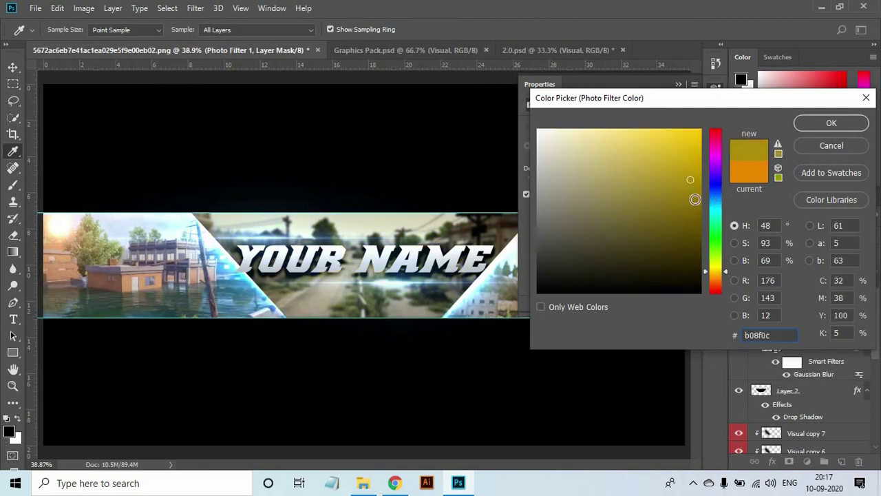
key(Return)
key(v)
scroll(413, 226, up, 3)
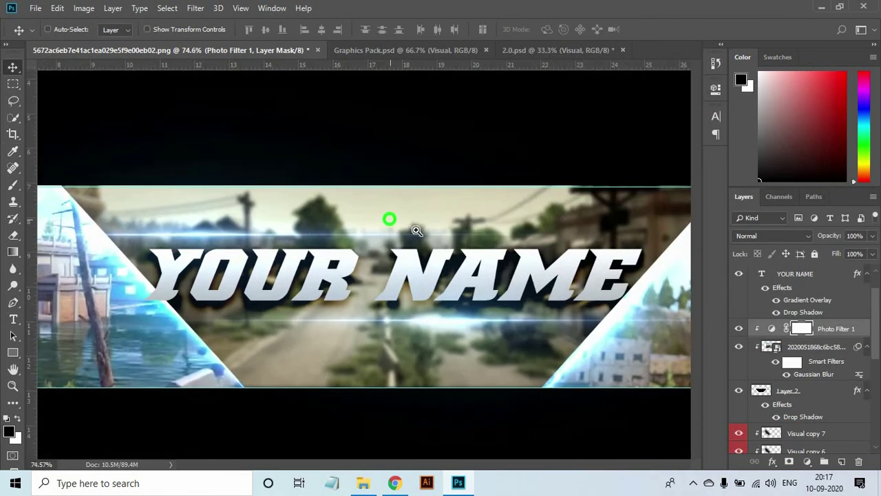
- Add a Color Balance layer above the top glow layer, shifting midtones toward red
scroll(878, 297, up, 2)
click(798, 273)
click(807, 461)
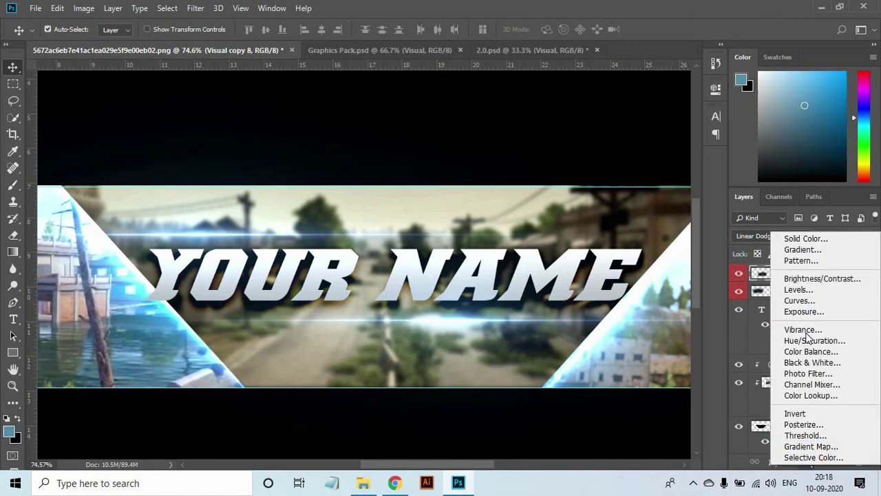
click(810, 351)
scroll(350, 232, down, 2)
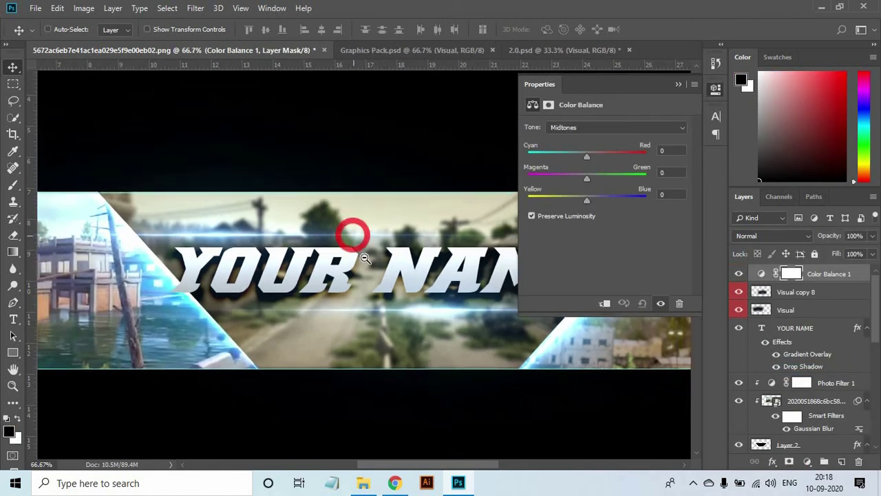
drag(598, 158, 612, 156)
click(416, 197)
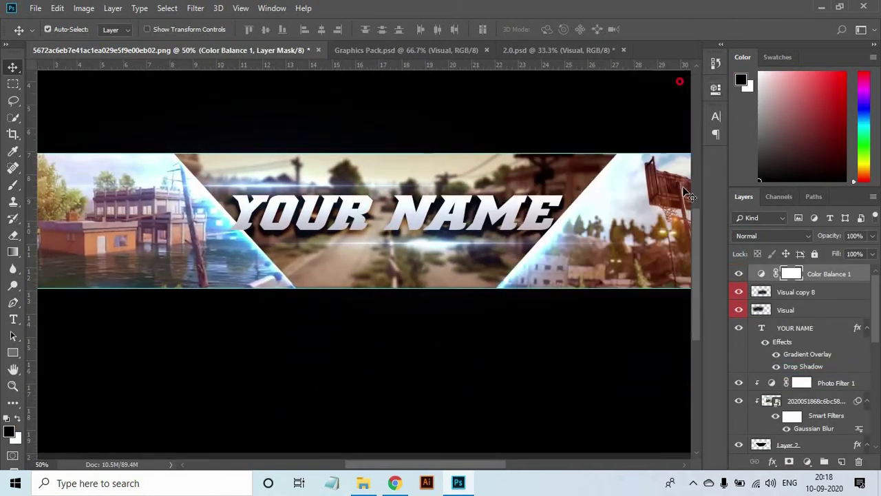
scroll(416, 197, down, 2)
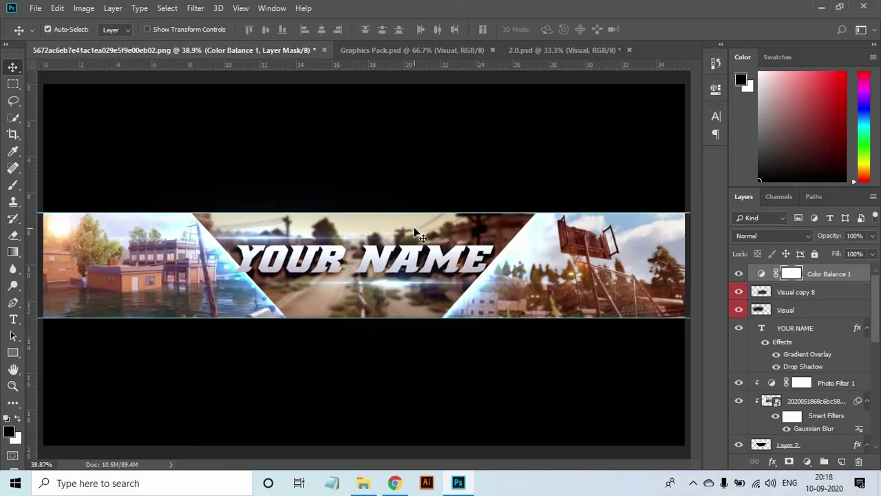
- Add a Levels layer set to 8 / 0.85 / 243 and fit the banner in the window
click(807, 460)
click(787, 287)
drag(614, 218, 622, 218)
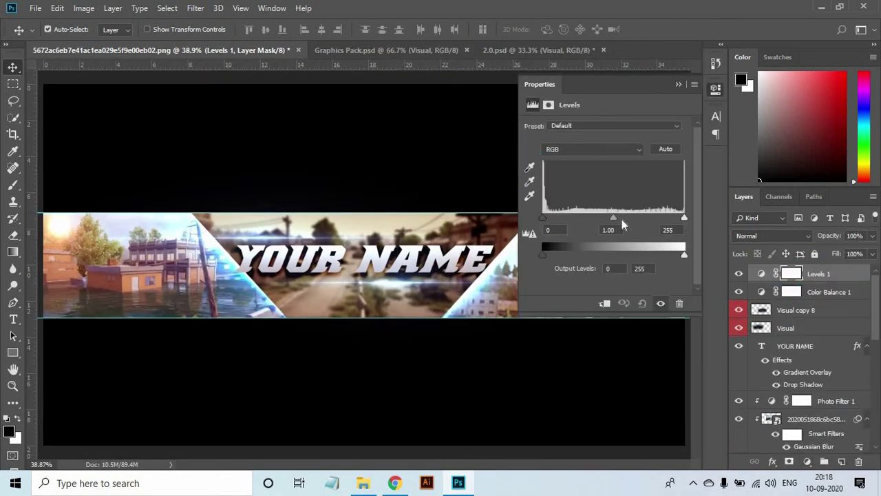
drag(682, 220, 678, 221)
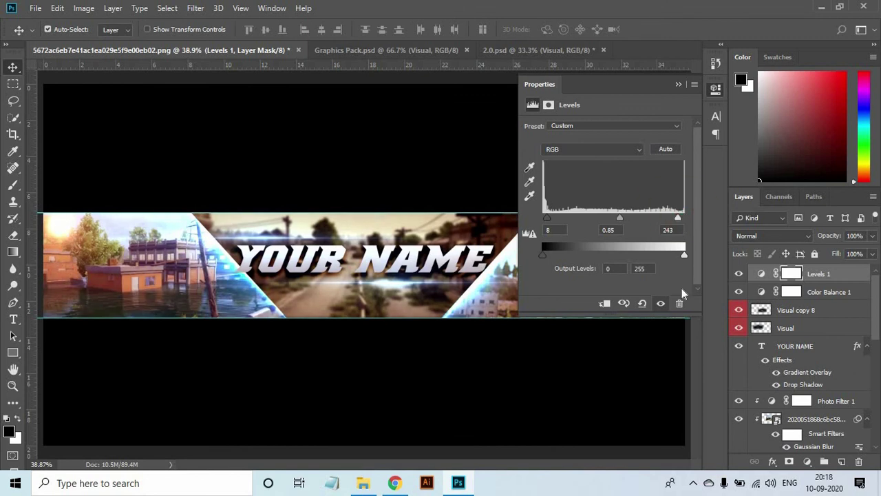
click(676, 84)
right_click(371, 251)
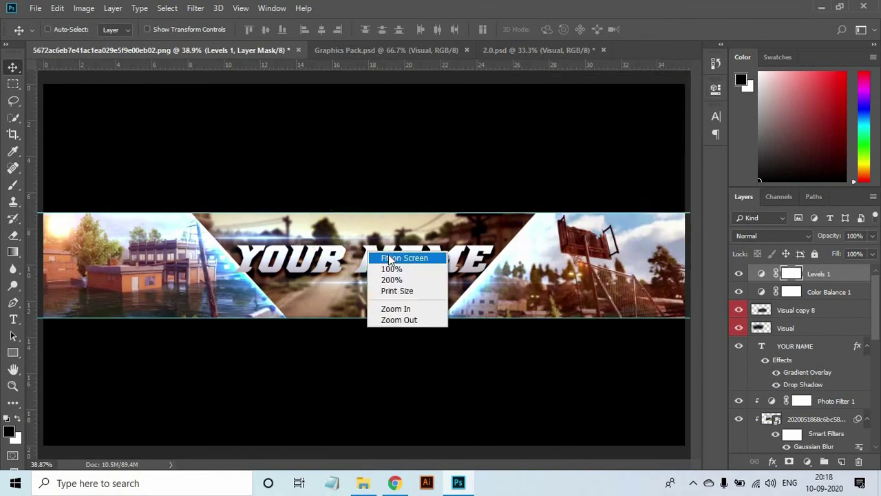
click(394, 255)
- Hide all panels, switch to Full Screen Mode, and zoom in on the finished banner
key(Tab)
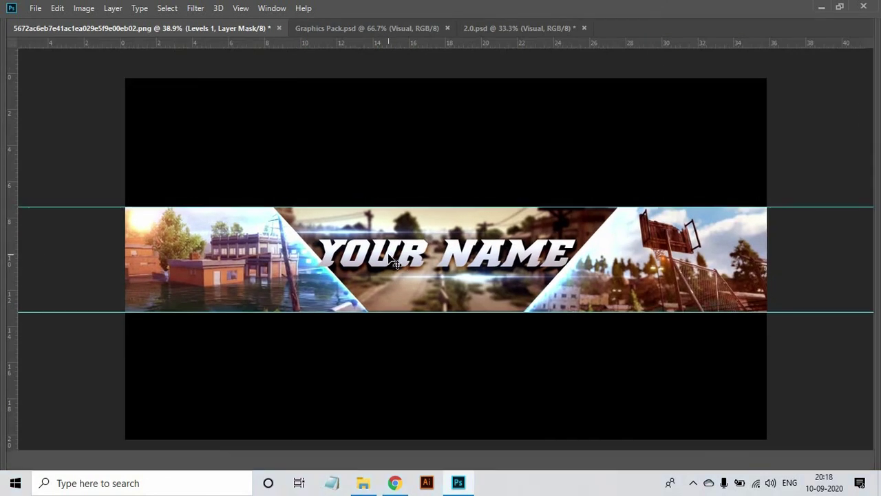
key(f)
click(516, 270)
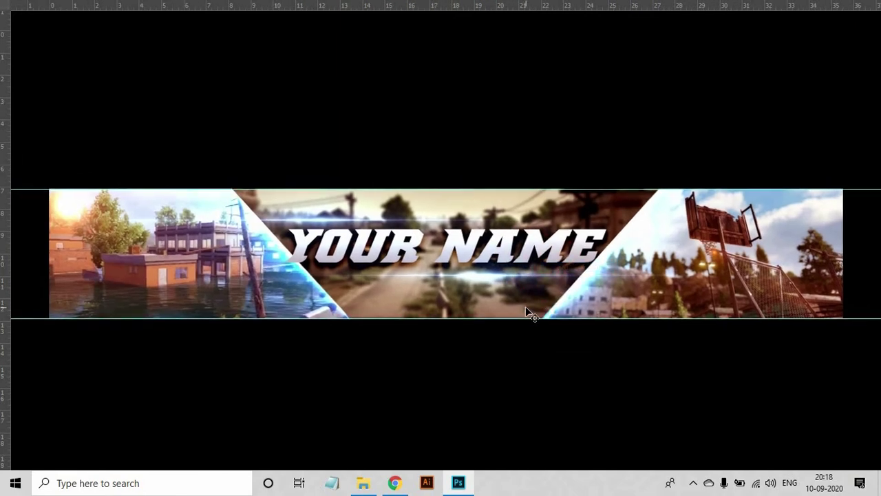